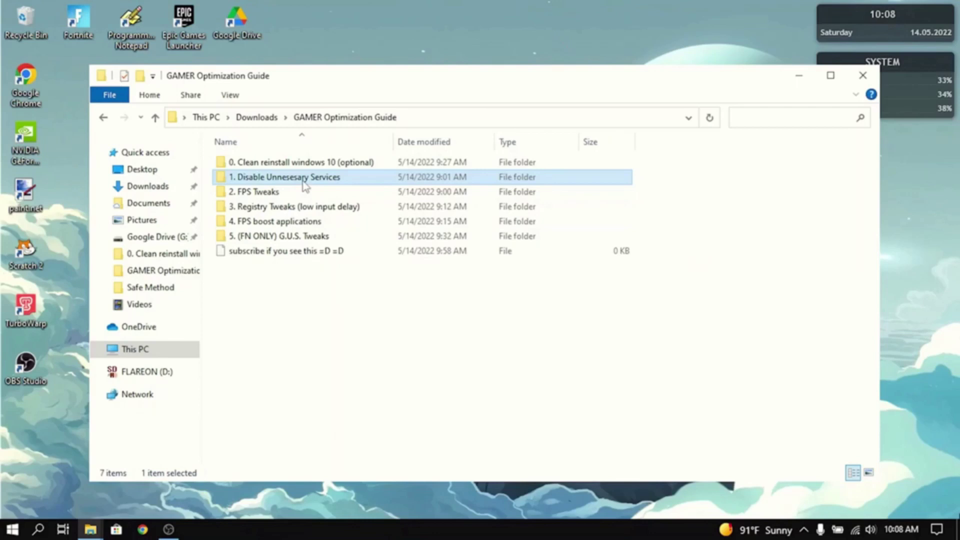
Step: Open '1. Disable Unnesesary Services', view the restore-point settings, and cancel System Properties without changes
double_click(304, 182)
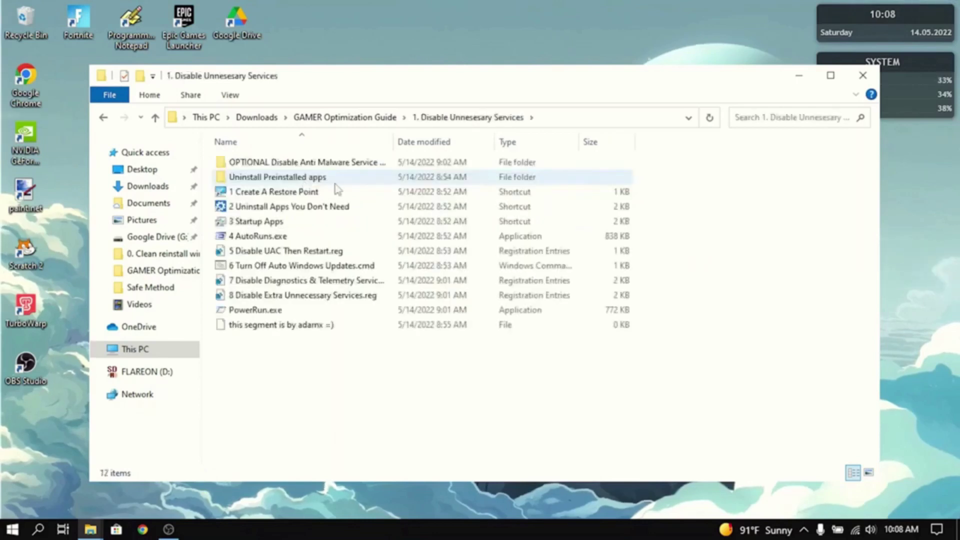
double_click(278, 193)
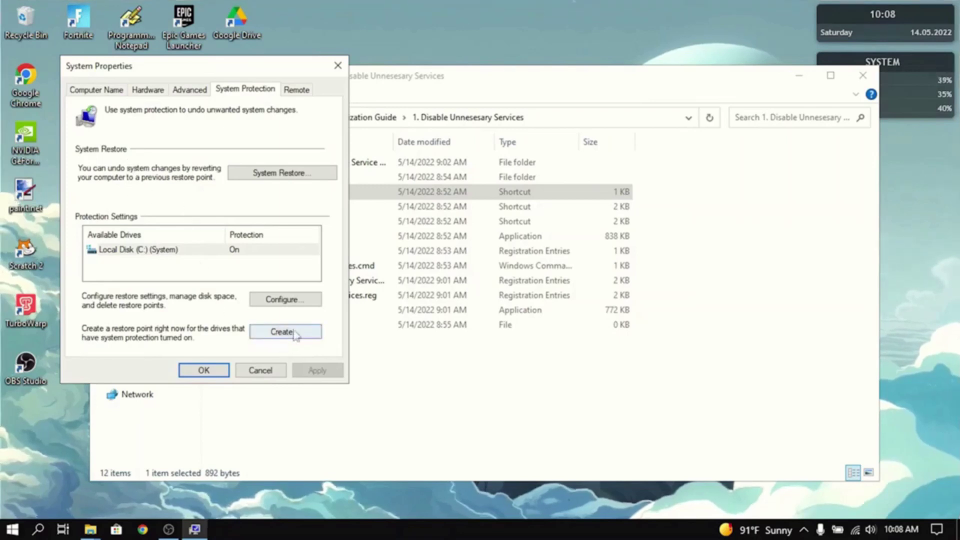
click(261, 371)
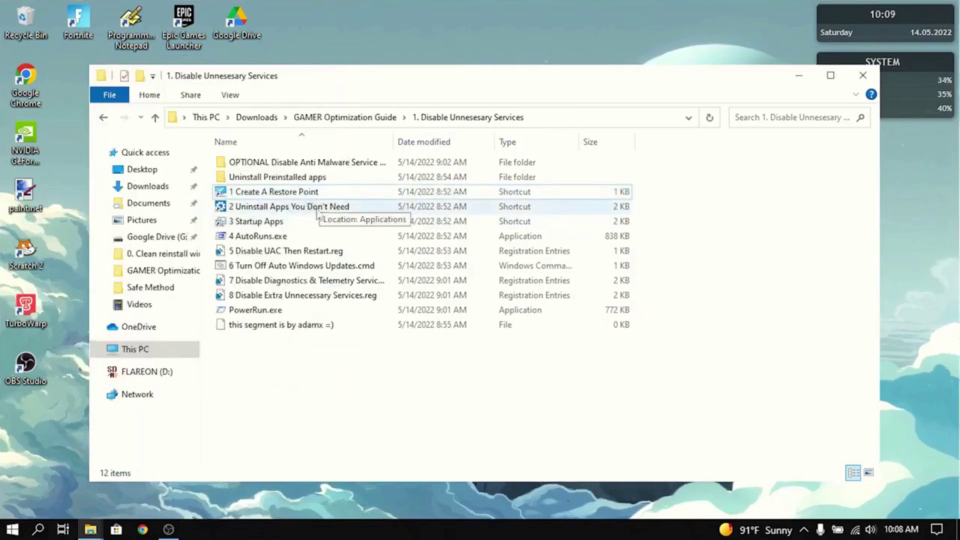
Step: Look through the installed apps in Apps & features, then close Settings
double_click(346, 207)
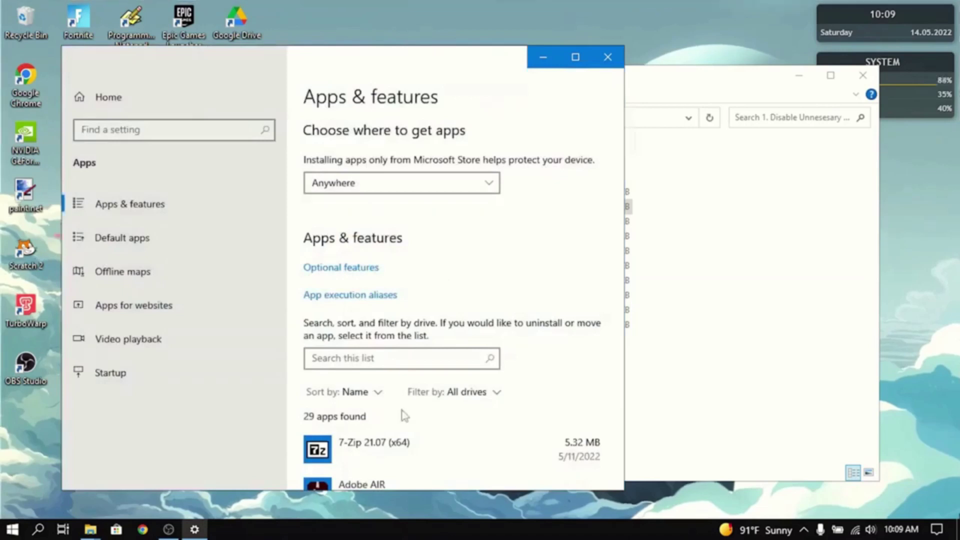
scroll(404, 415, down, 10)
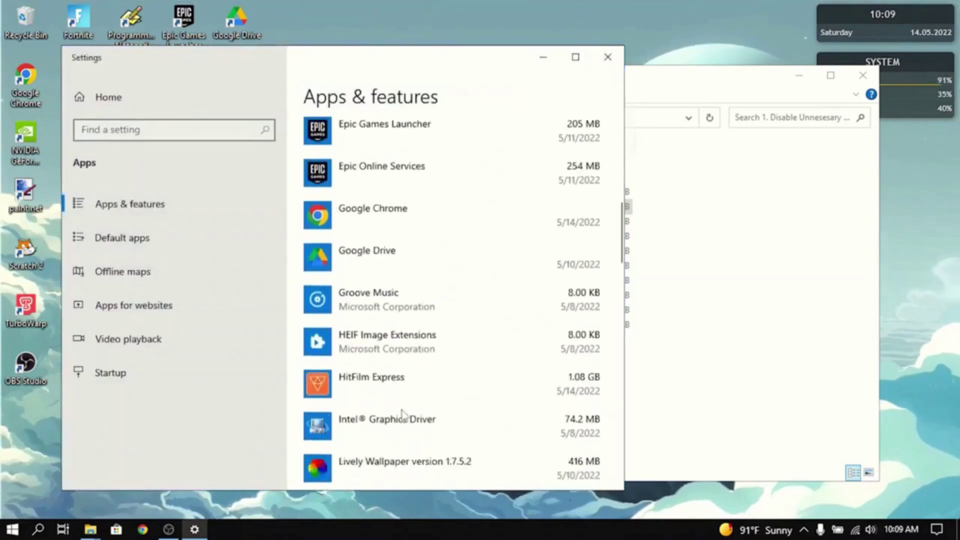
scroll(404, 415, down, 5)
key(alt+F4)
Step: Check the startup programs in Task Manager via '3 Startup Apps', then close it
click(303, 222)
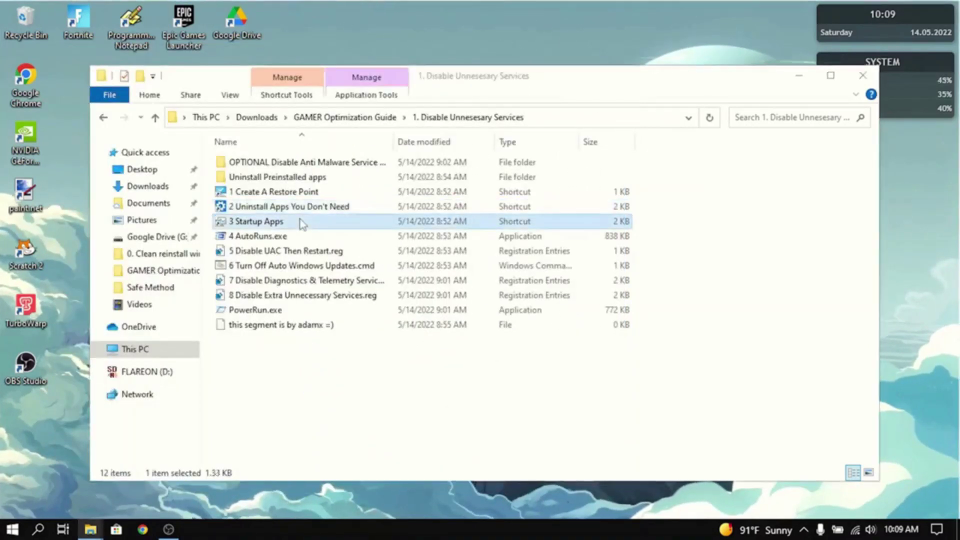
double_click(302, 222)
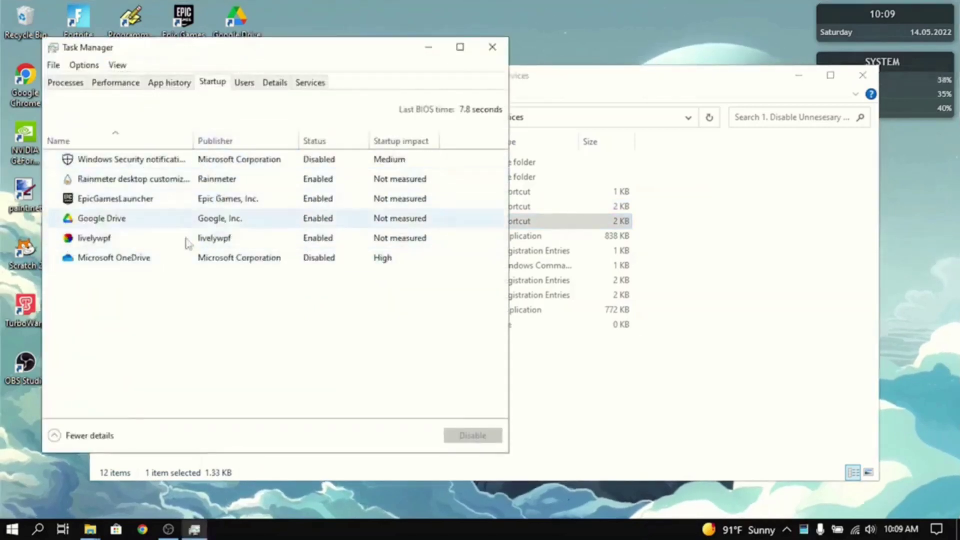
key(alt+F4)
Step: Launch 4 AutoRuns.exe, agree to the licence, scroll the Everything entries, then close Autoruns
double_click(285, 237)
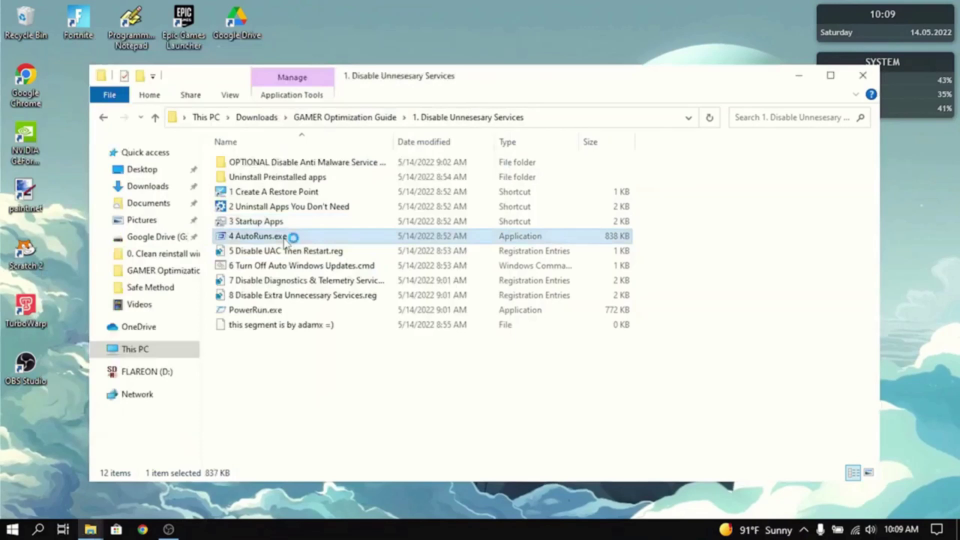
click(554, 354)
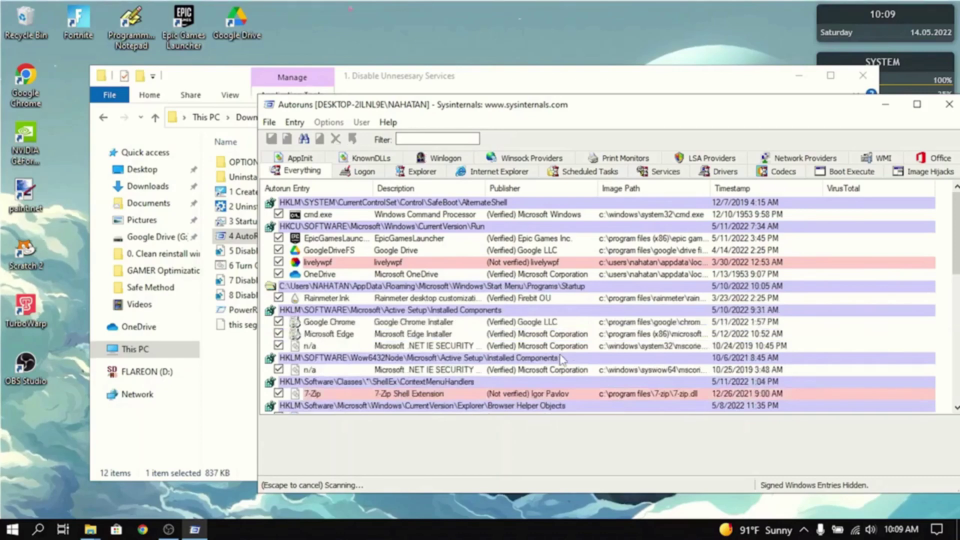
scroll(478, 325, down, 6)
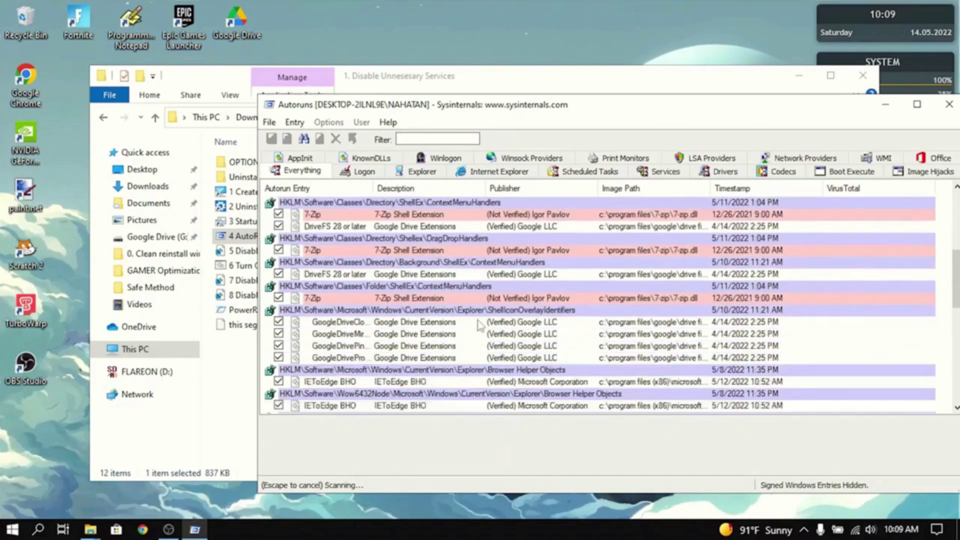
scroll(479, 325, down, 5)
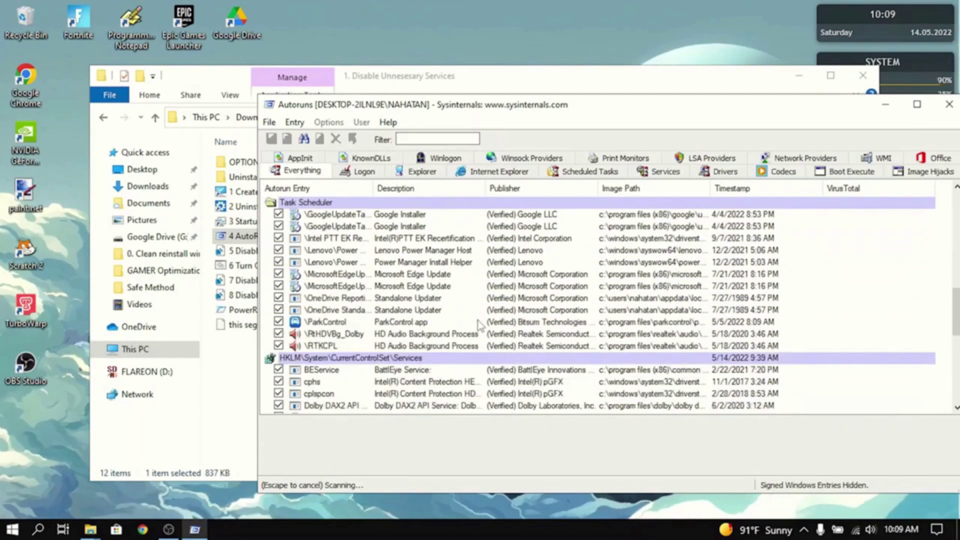
scroll(479, 325, down, 3)
scroll(479, 325, down, 2)
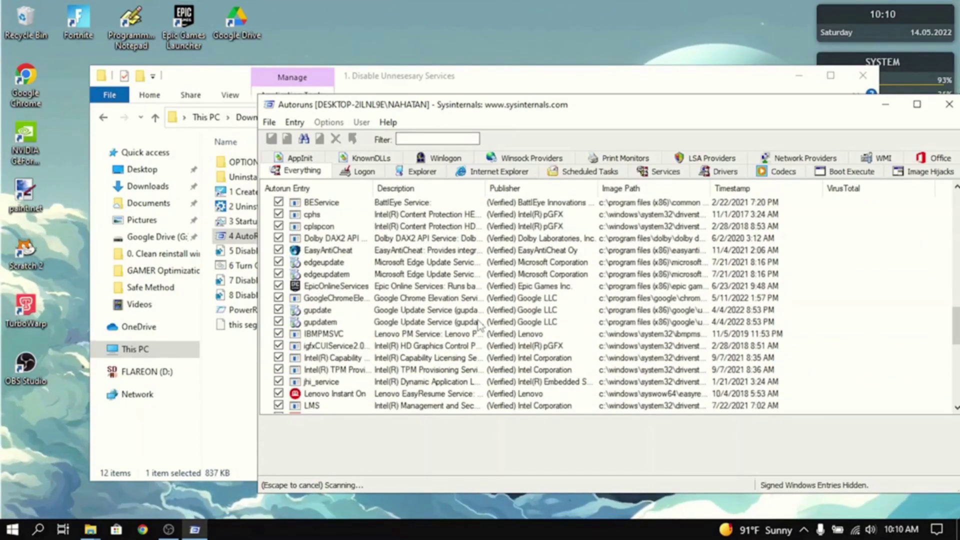
scroll(479, 325, up, 5)
scroll(478, 324, up, 4)
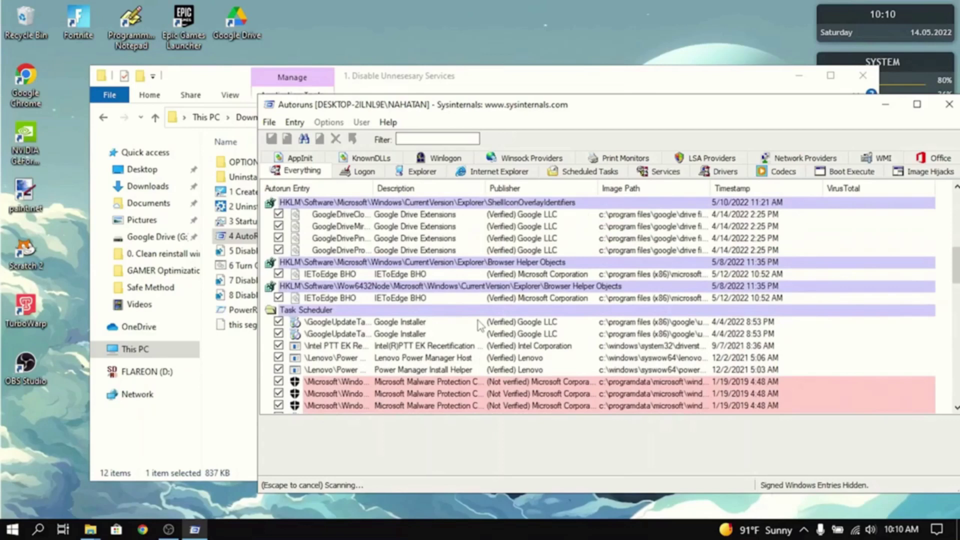
scroll(479, 325, up, 10)
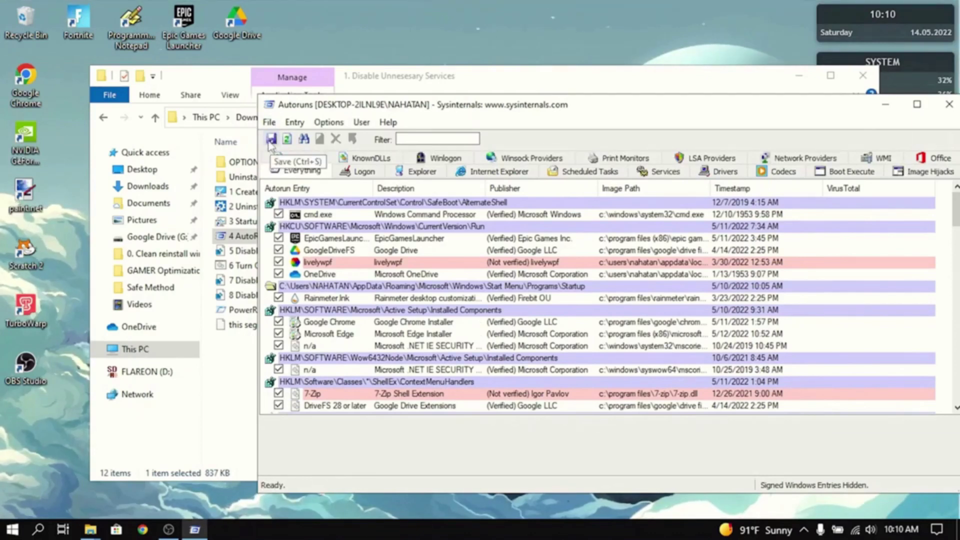
click(949, 104)
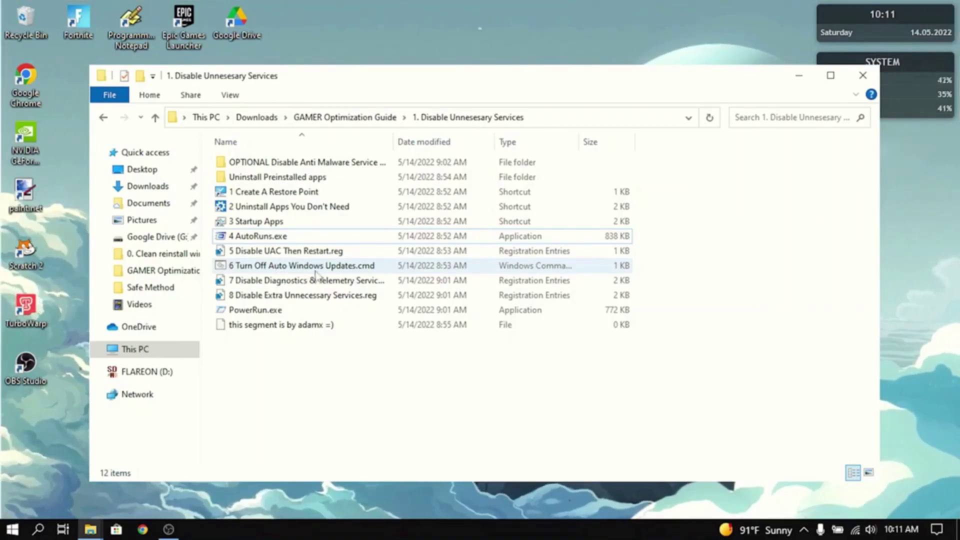
Step: Merge the Disable Diagnostics & Telemetry .reg file into the registry, retrying after the first failed import
double_click(281, 284)
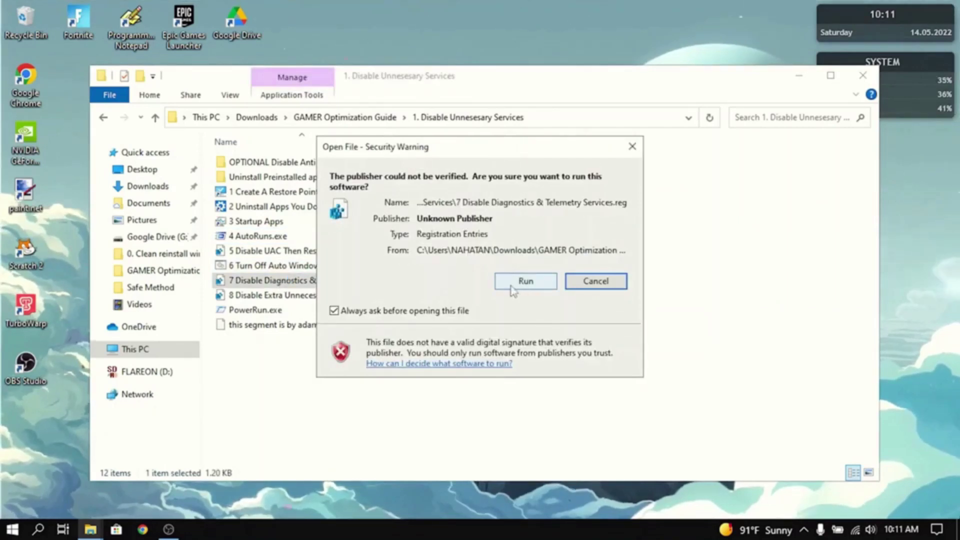
click(513, 290)
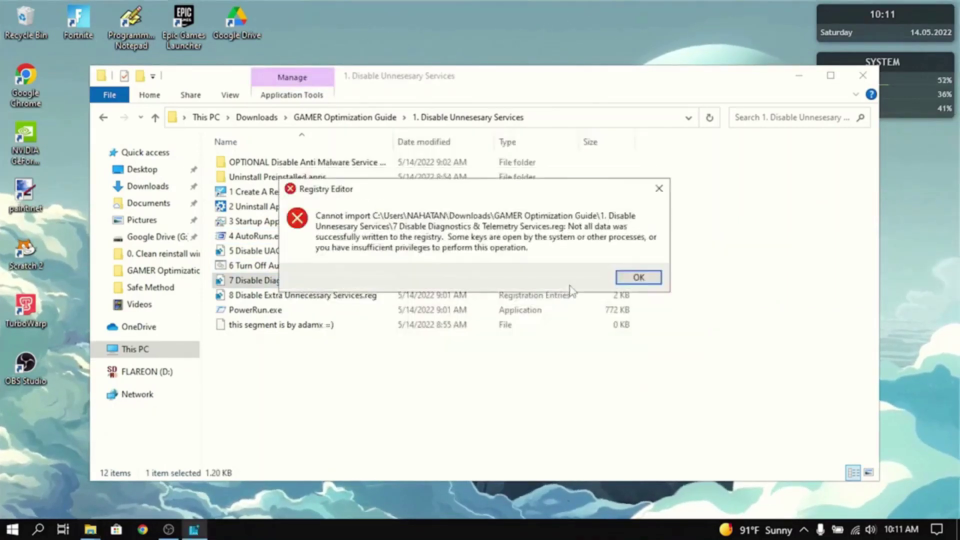
key(Return)
click(270, 400)
click(273, 284)
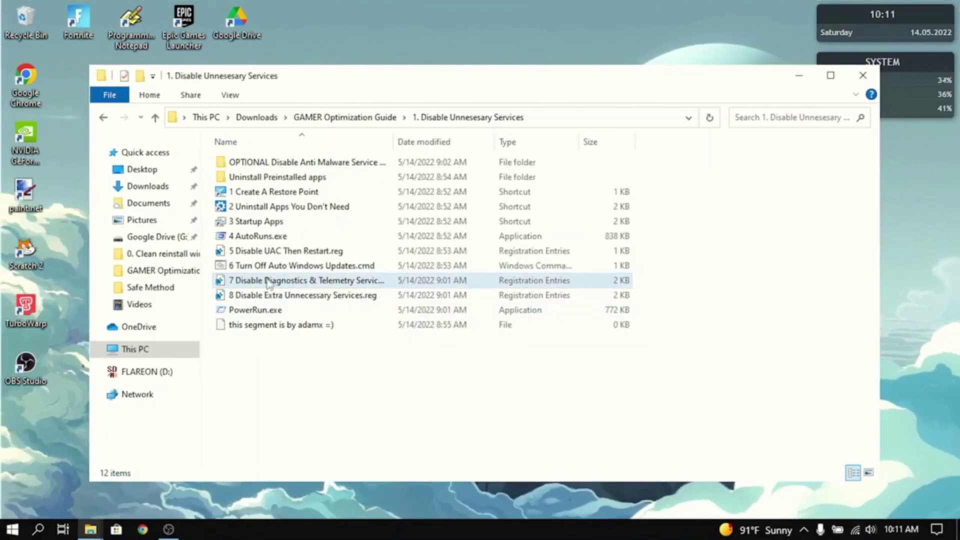
drag(269, 284, 258, 314)
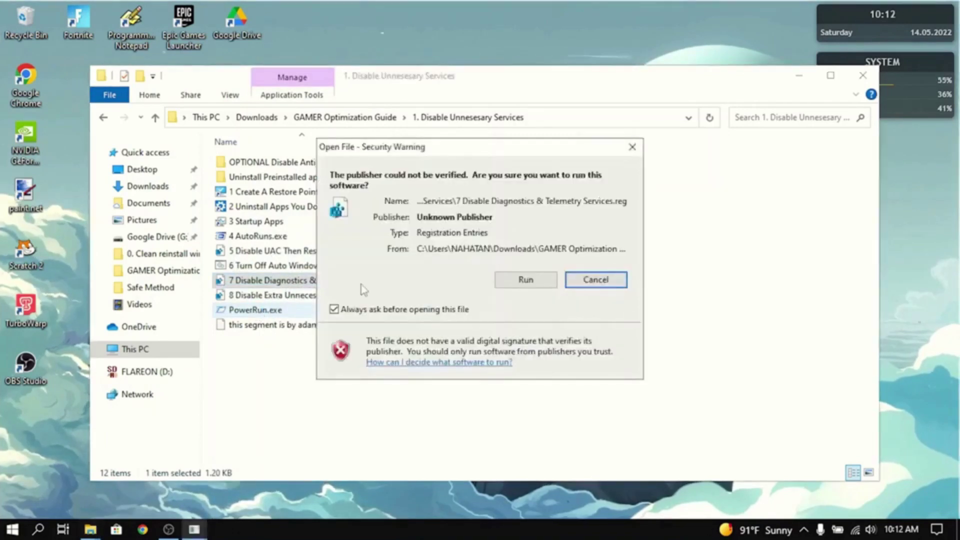
click(525, 280)
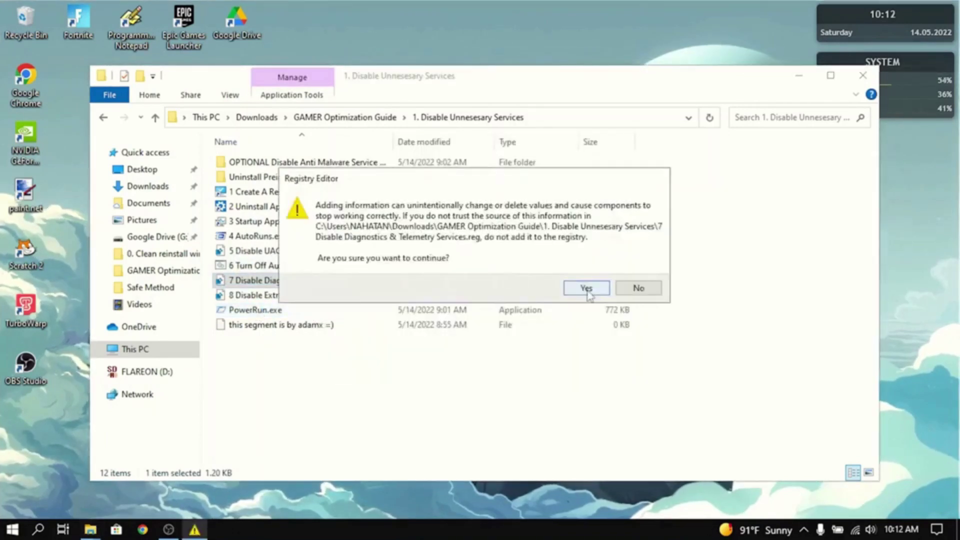
click(587, 289)
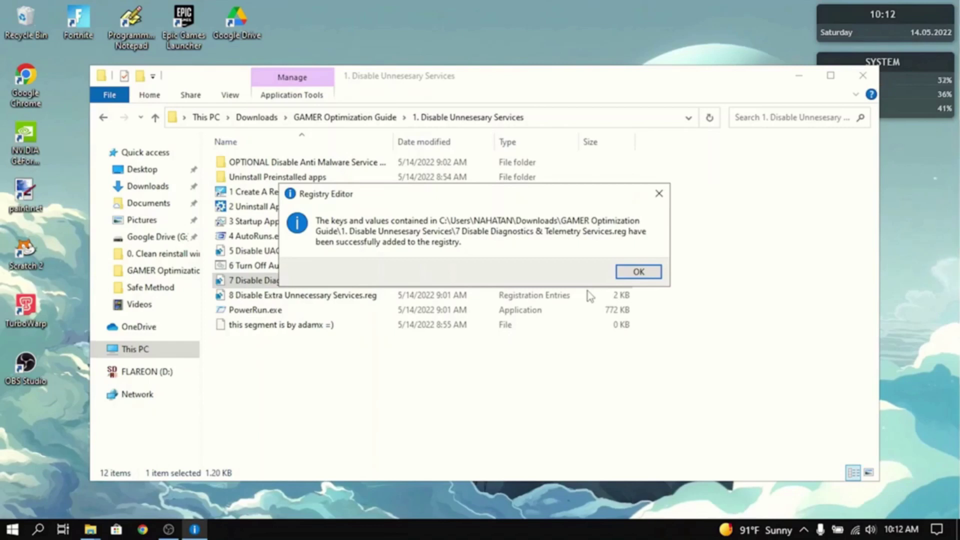
click(629, 280)
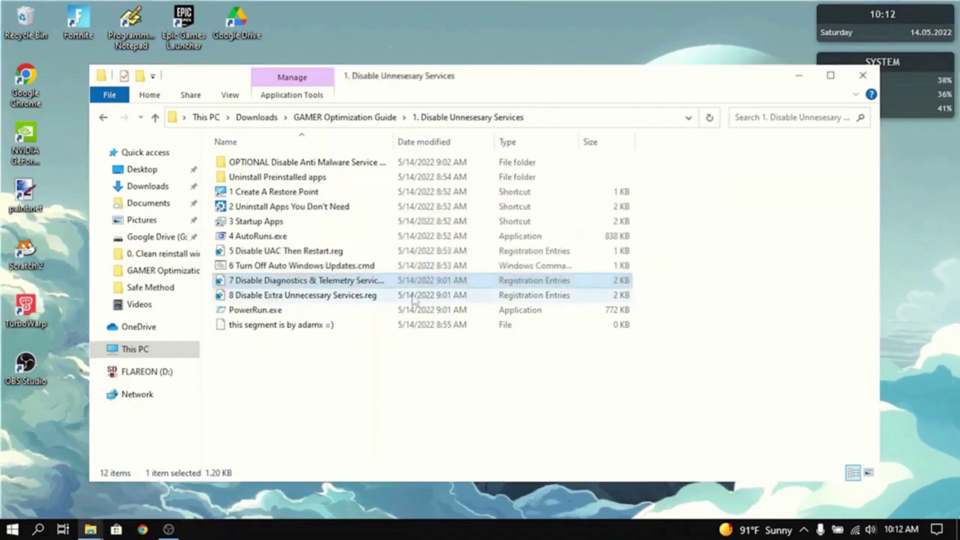
Step: Run the Disable Extra Unnecessary Services .reg file and go back to the GAMER Optimization Guide folder
double_click(458, 296)
click(525, 279)
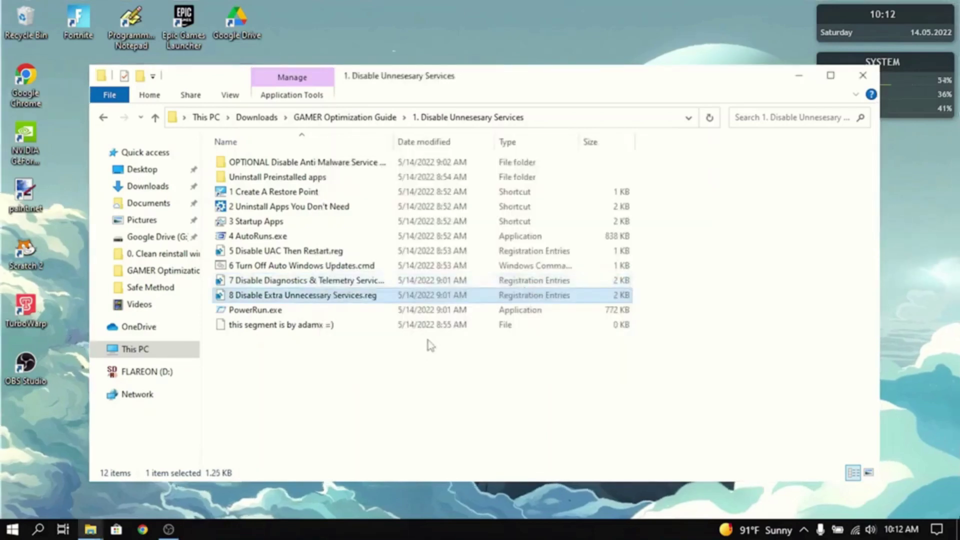
click(423, 353)
key(BackSpace)
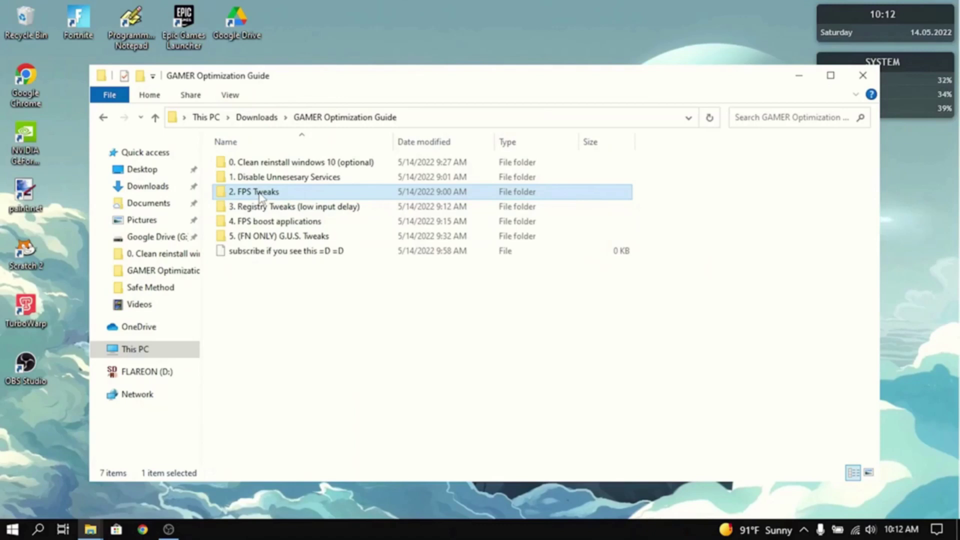
Step: Open the 2. FPS Tweaks folder and run 1. Latency BCD Tweaks.cmd
double_click(258, 196)
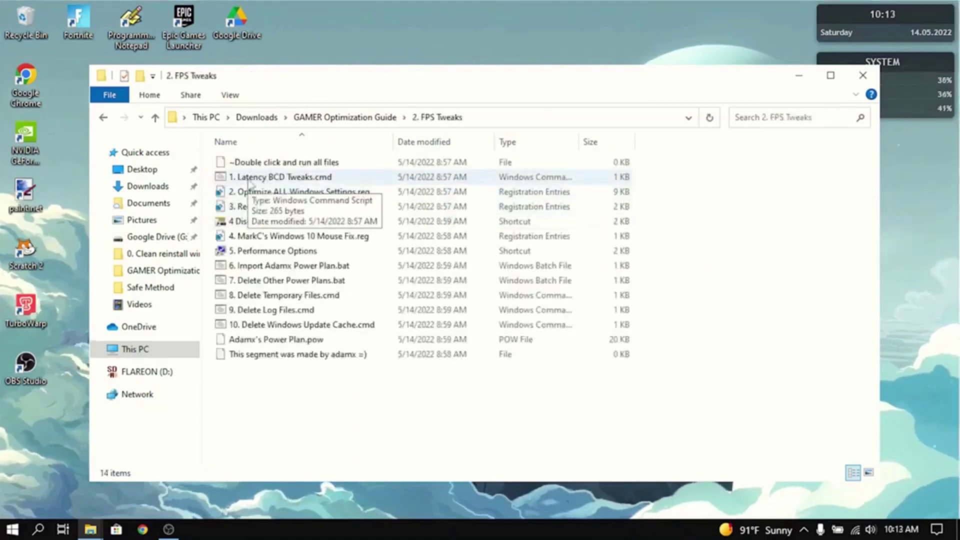
double_click(304, 179)
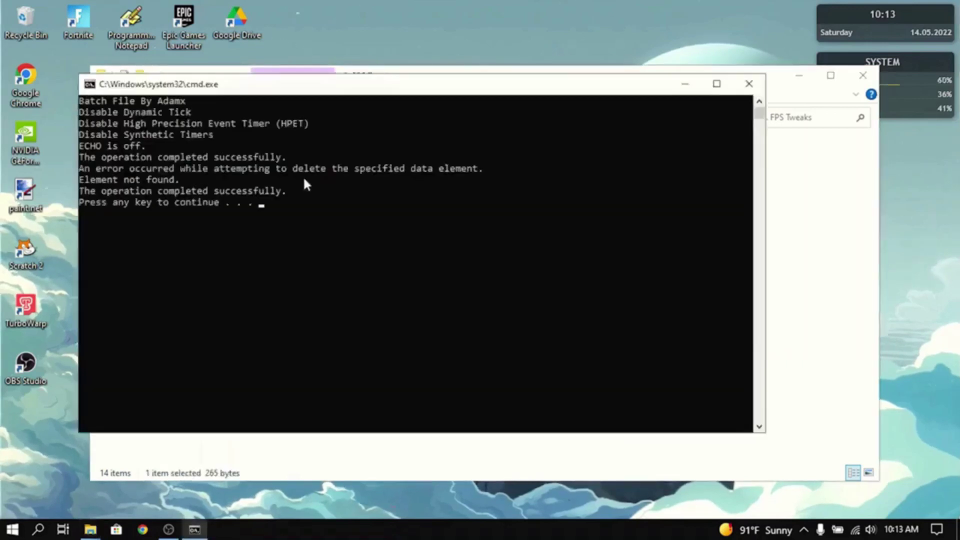
key(Return)
Step: Add 2. Optimize ALL Windows Settings.reg to the registry
double_click(280, 191)
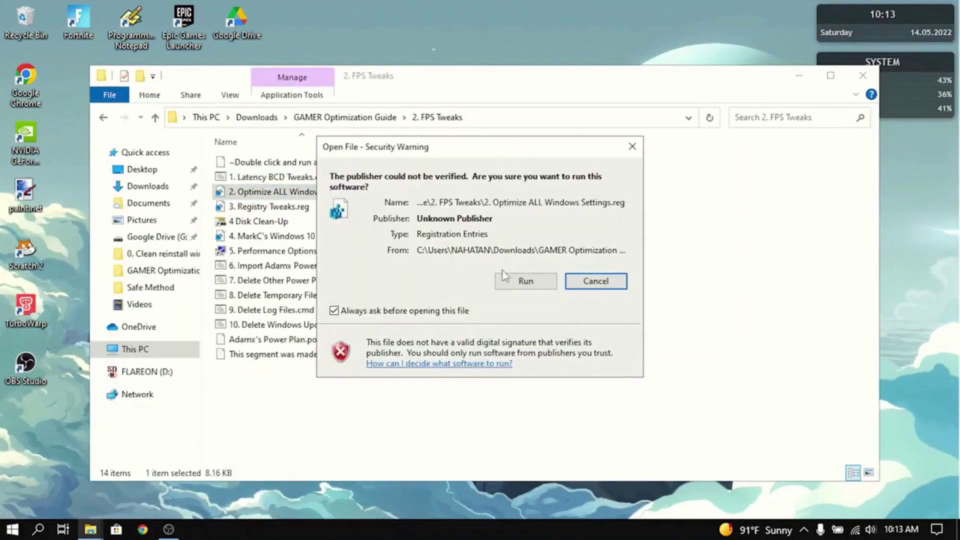
click(503, 274)
click(583, 286)
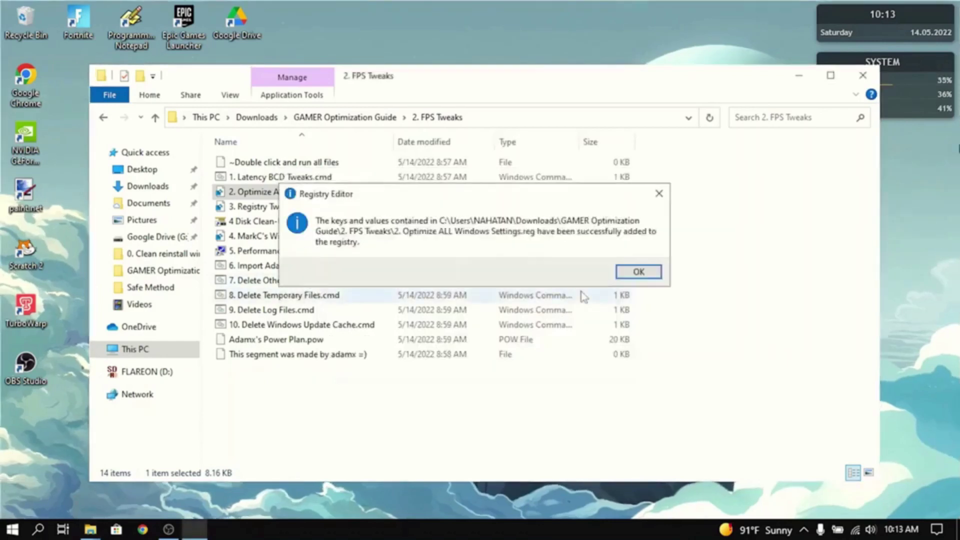
click(649, 277)
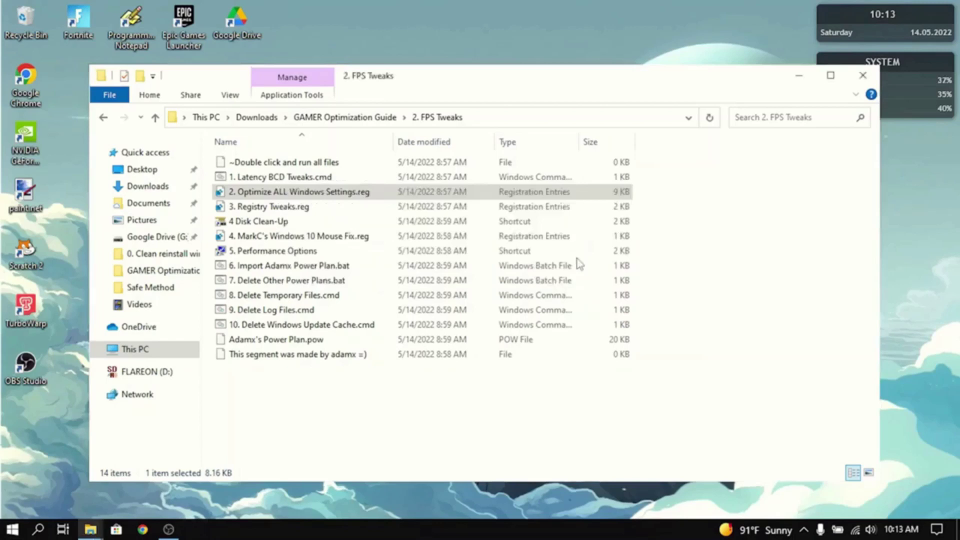
Step: Merge 3. Registry Tweaks.reg, then open Disk Clean-Up and cancel it
double_click(317, 207)
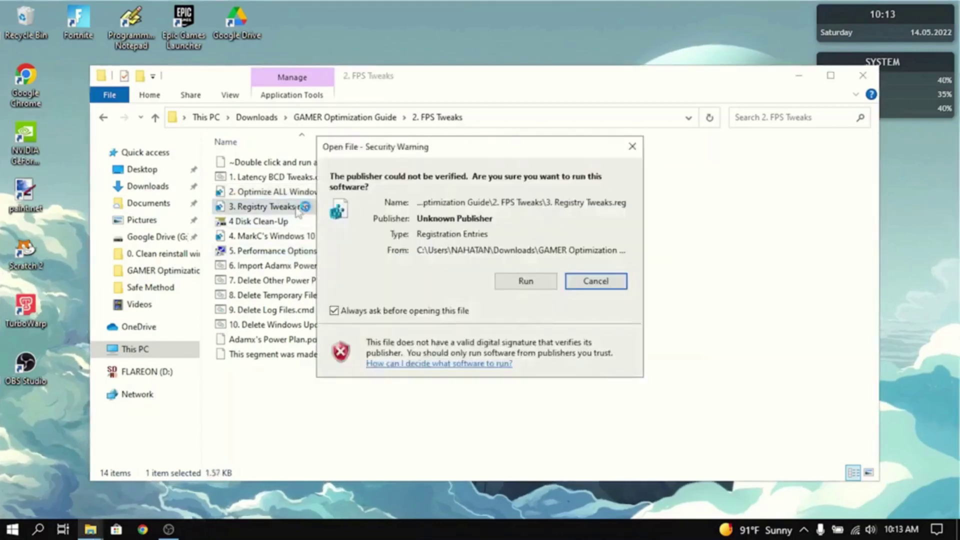
click(525, 281)
click(265, 222)
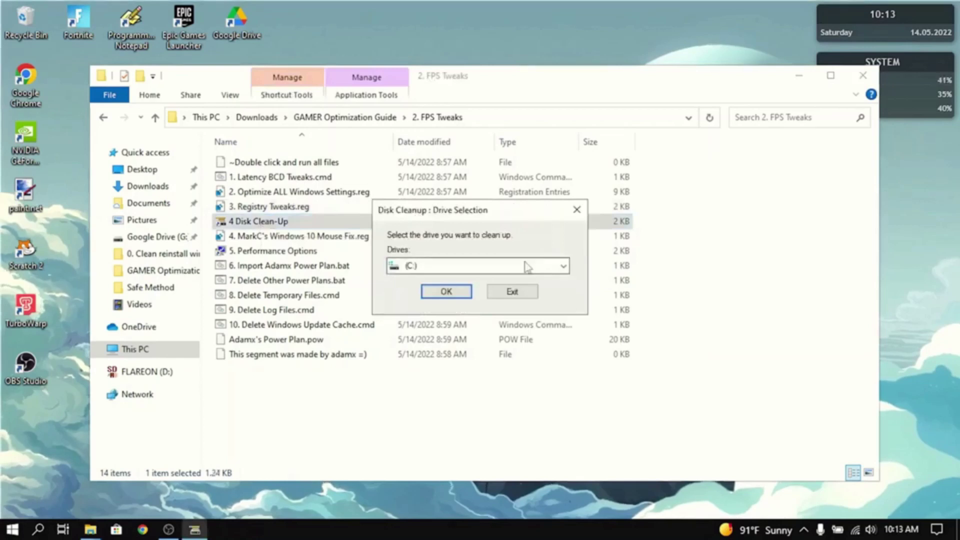
click(564, 266)
key(Escape)
key(Escape)
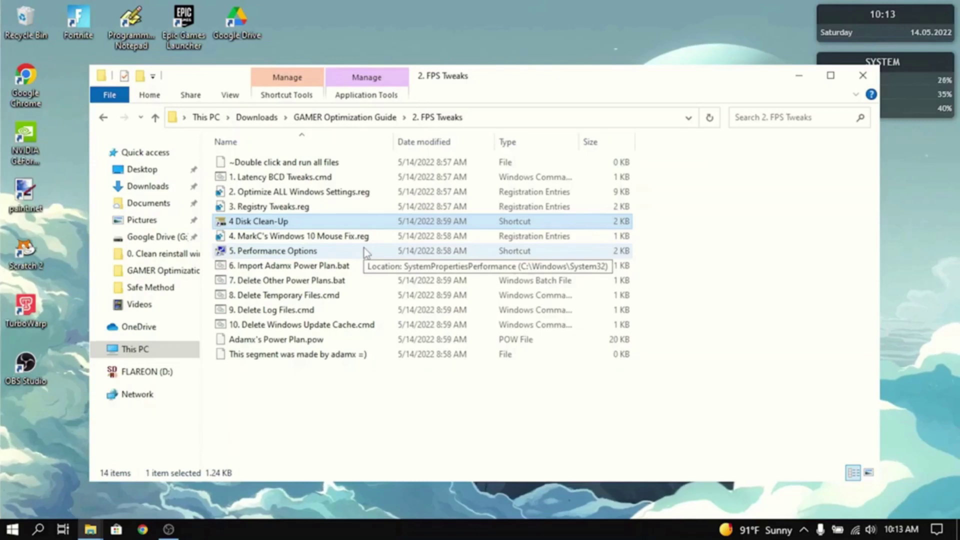
Step: Add 4. MarkC's Windows 10 Mouse Fix.reg to the registry and accept the custom visual effects in 5. Performance Options
click(340, 238)
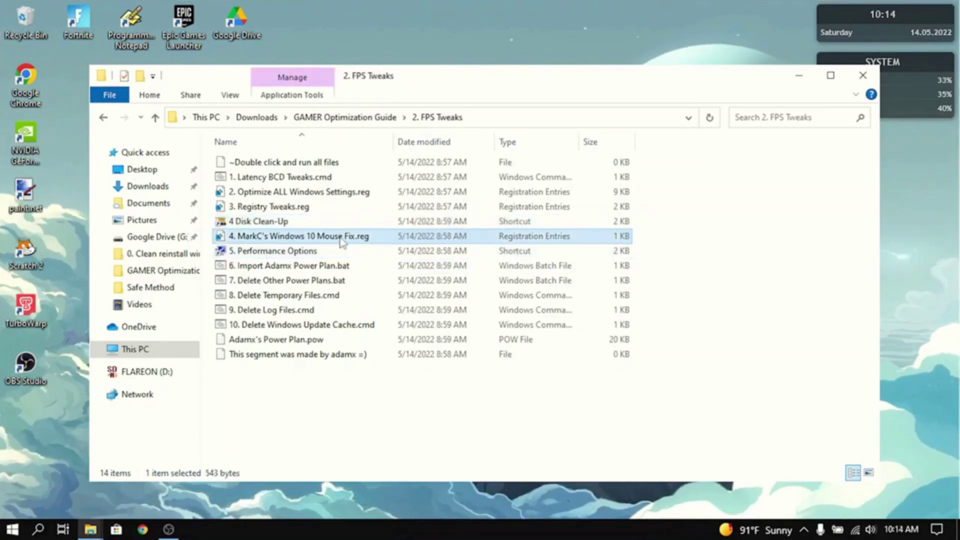
double_click(291, 238)
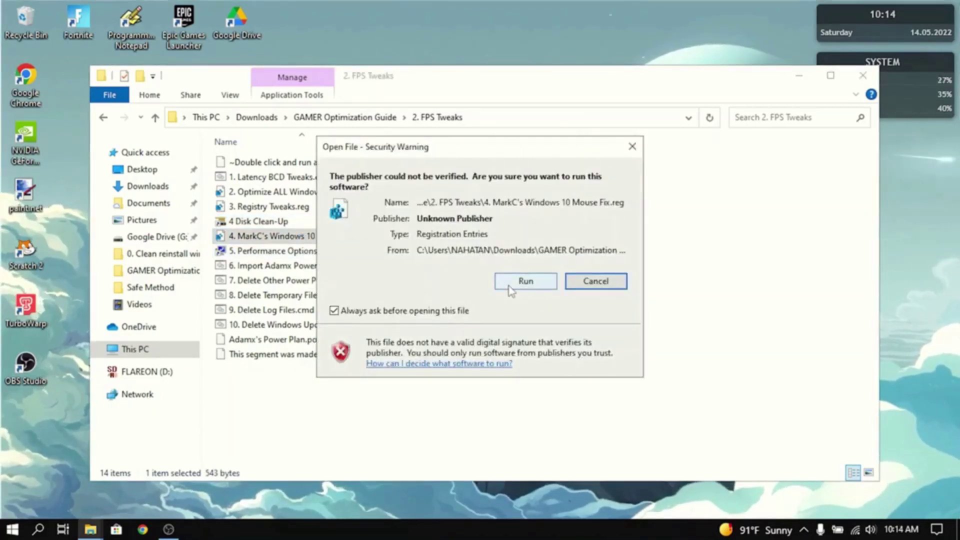
click(510, 289)
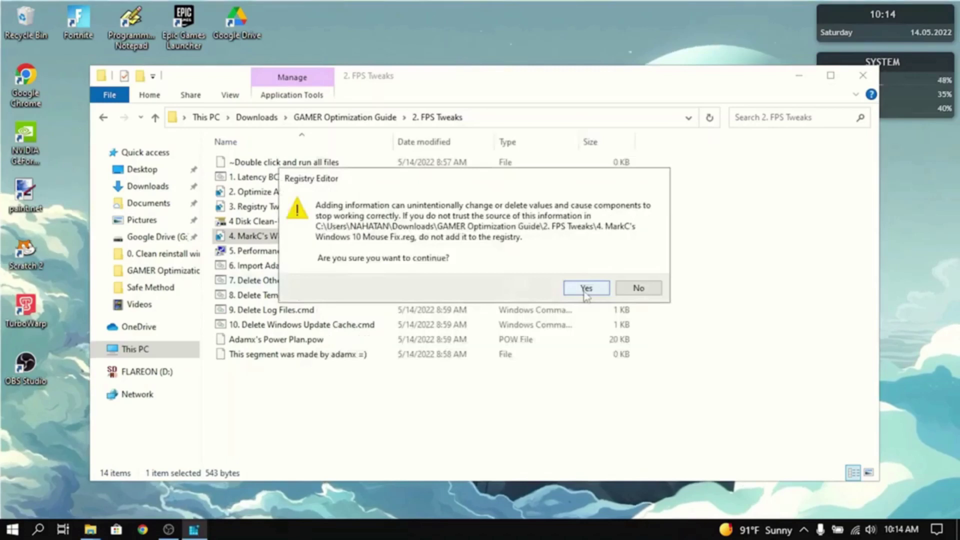
click(585, 289)
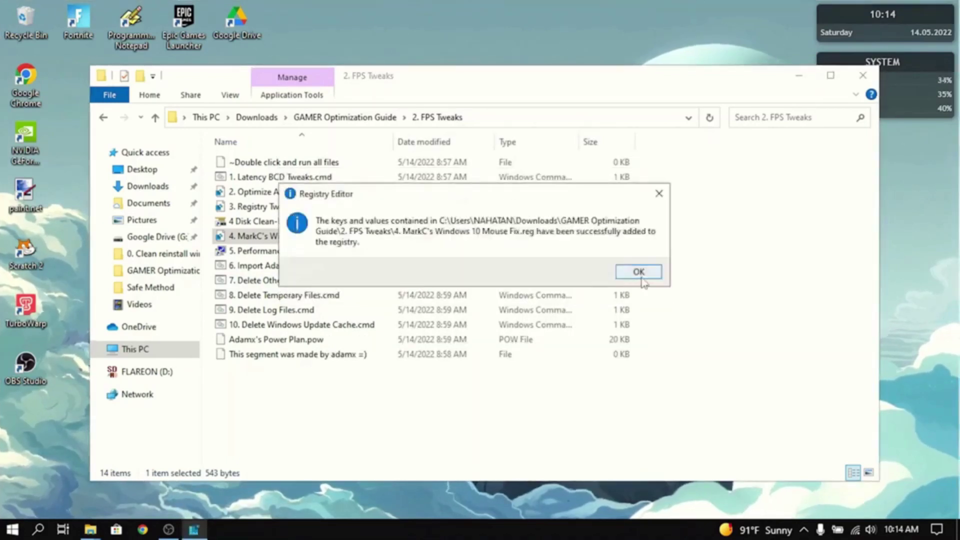
click(642, 275)
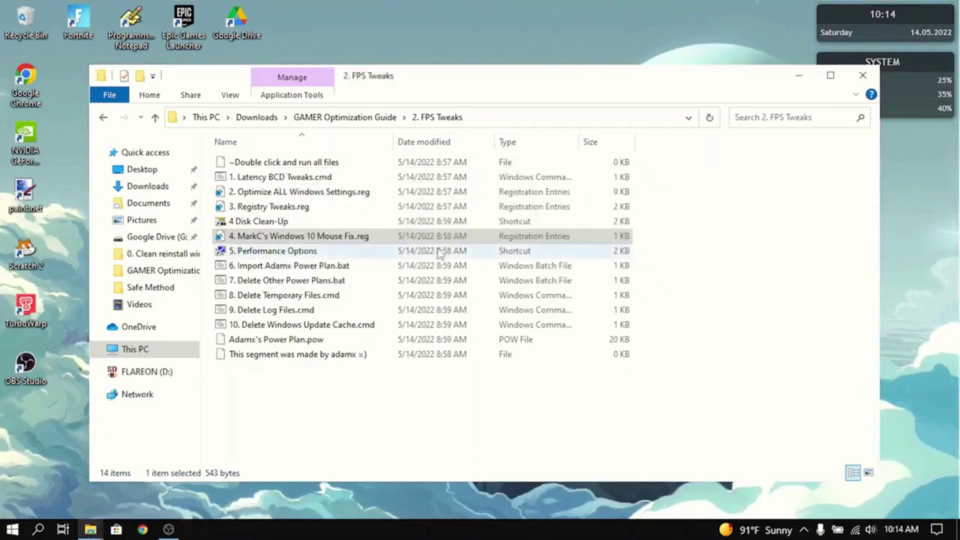
double_click(286, 254)
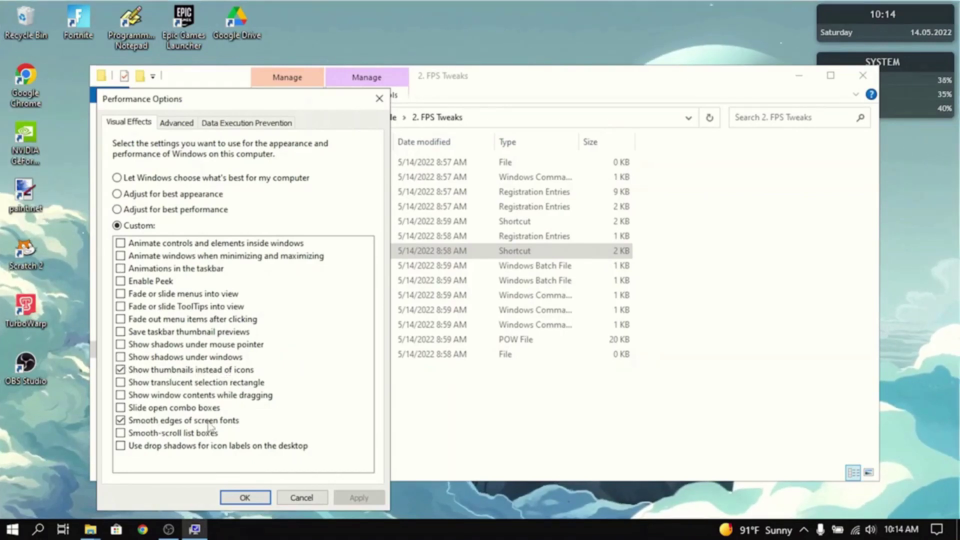
click(244, 497)
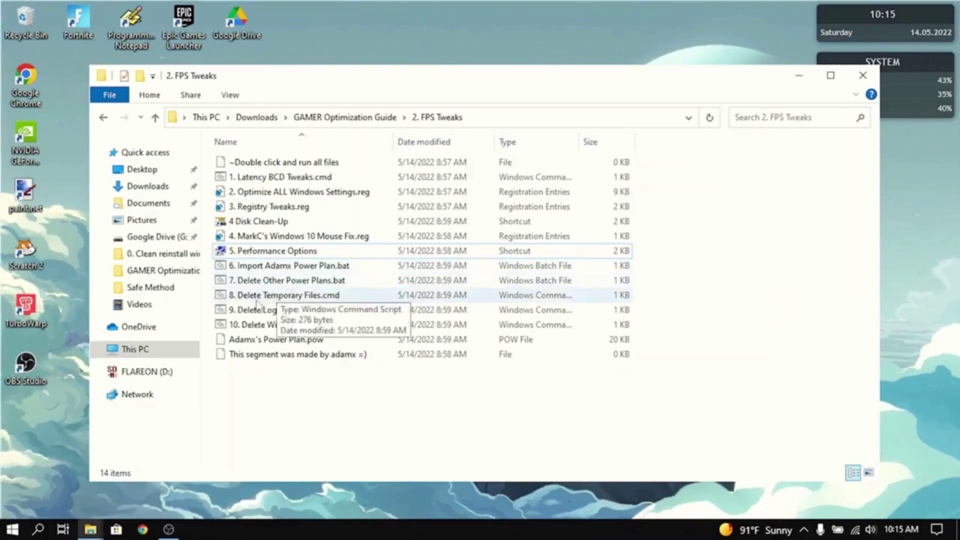
Step: Run 8. Delete Temporary Files.cmd and 9. Delete Log Files.cmd, then return to GAMER Optimization Guide
double_click(271, 295)
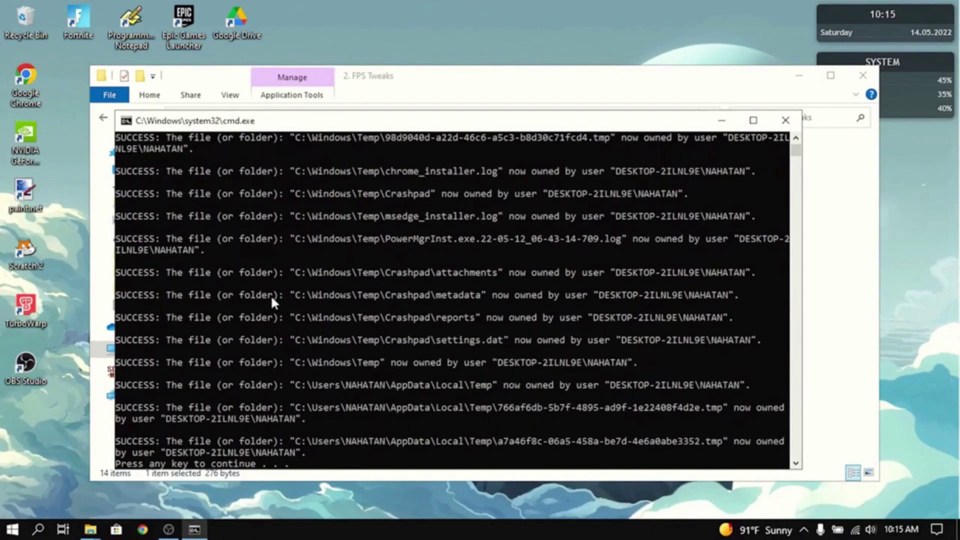
key(Return)
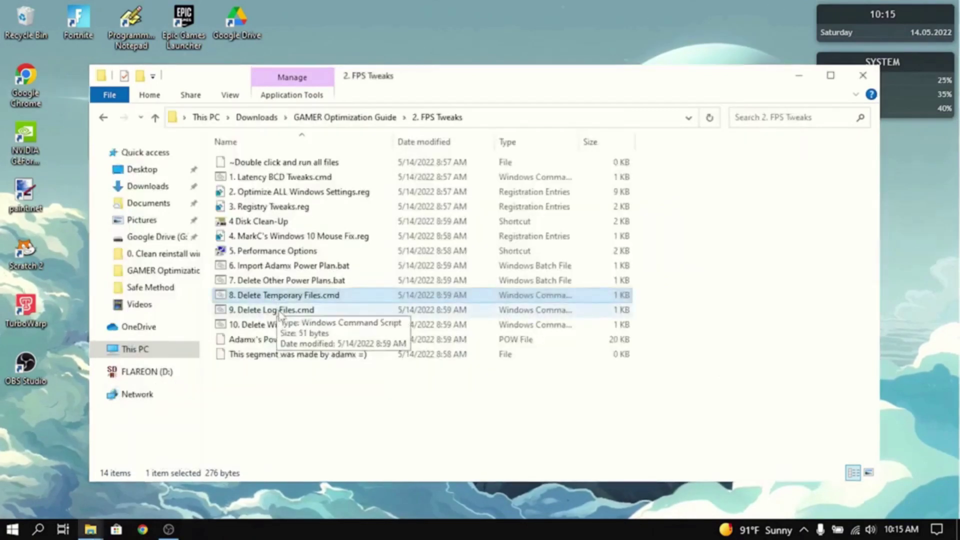
double_click(279, 311)
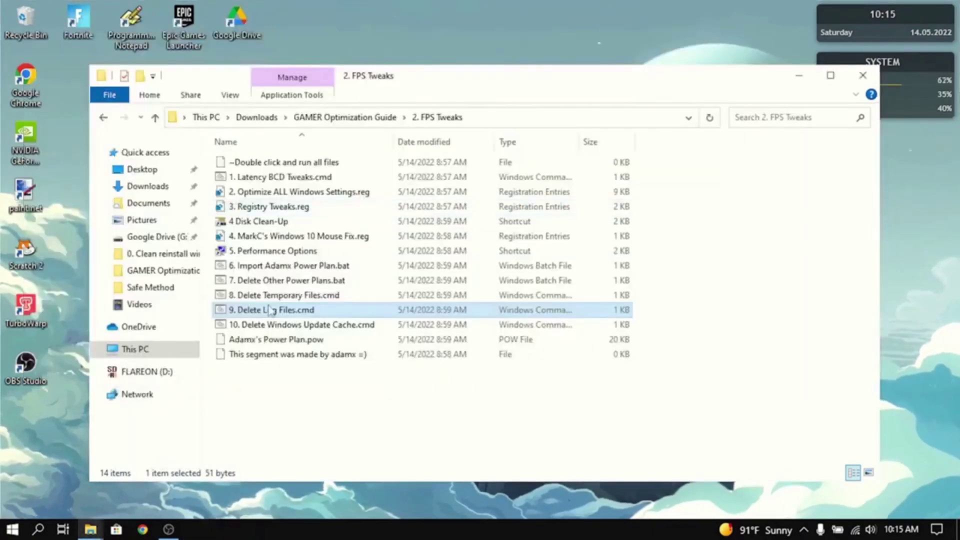
click(283, 372)
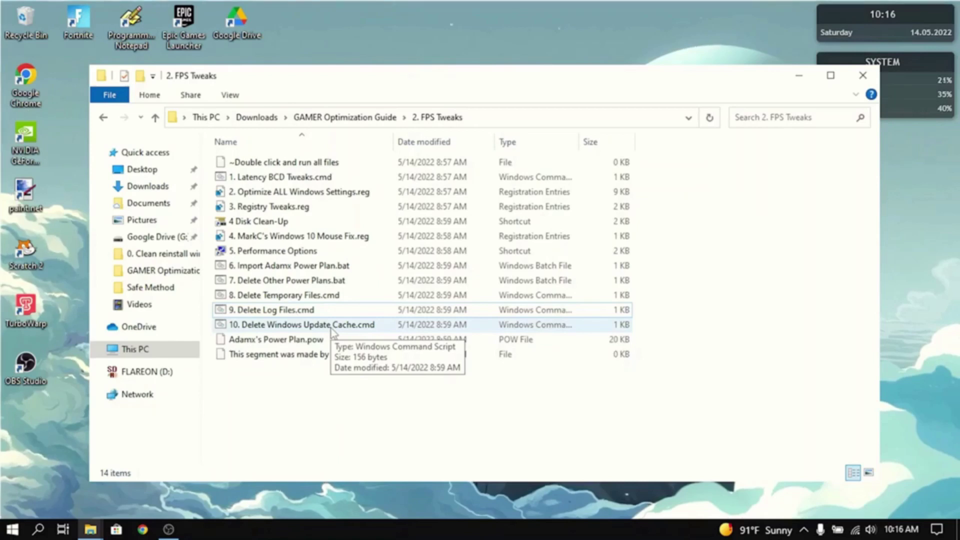
click(381, 124)
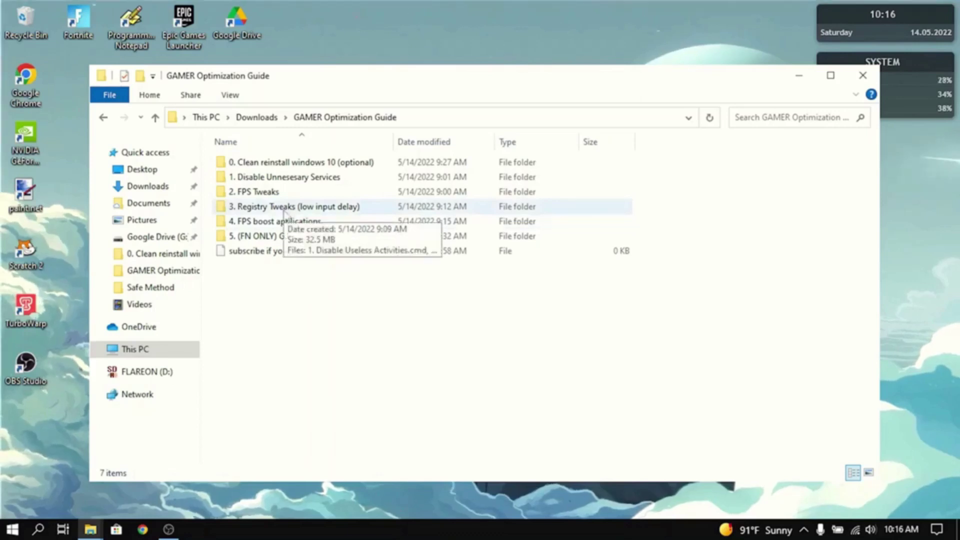
Step: Open 3. Registry Tweaks (low input delay), run 1. Disable Useless Activities.cmd, and force-run 2. Important Tweaks.bat
double_click(285, 209)
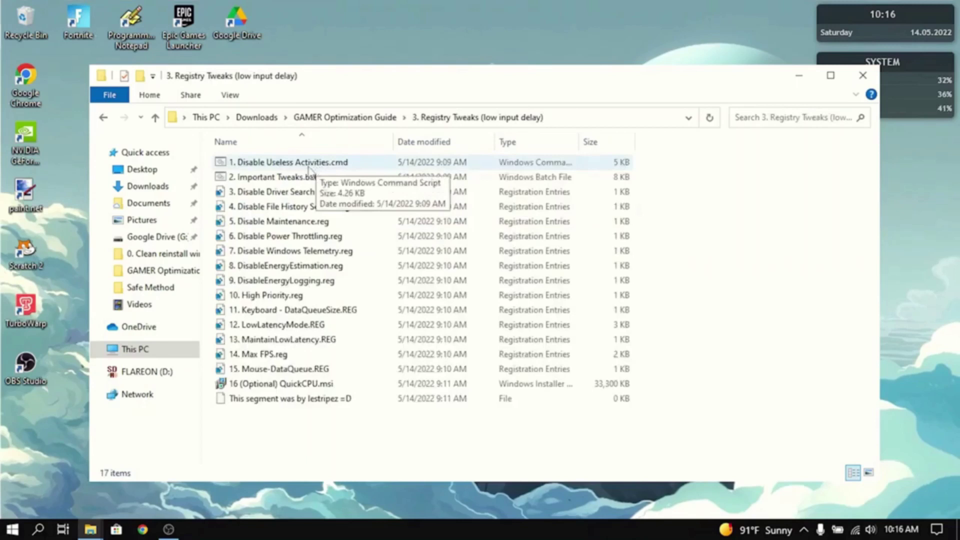
double_click(308, 167)
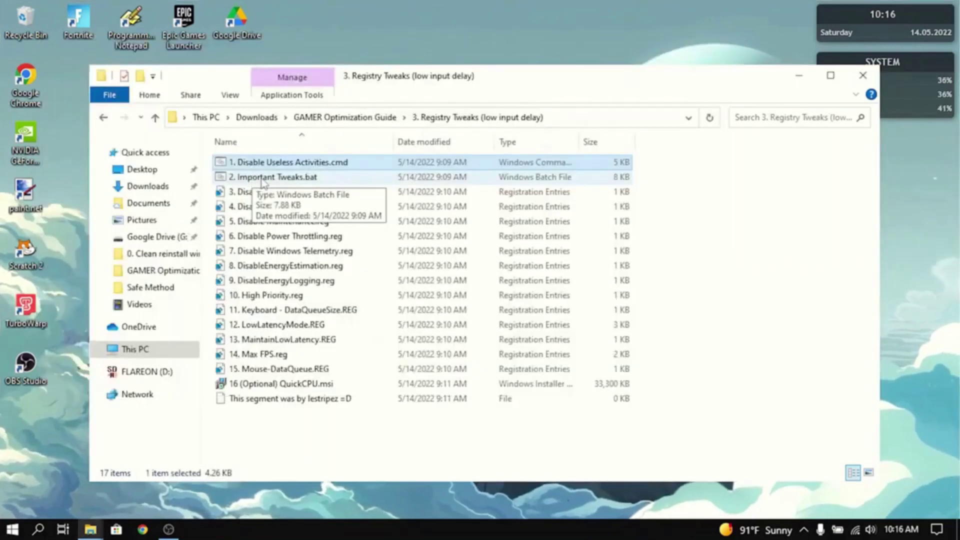
double_click(261, 178)
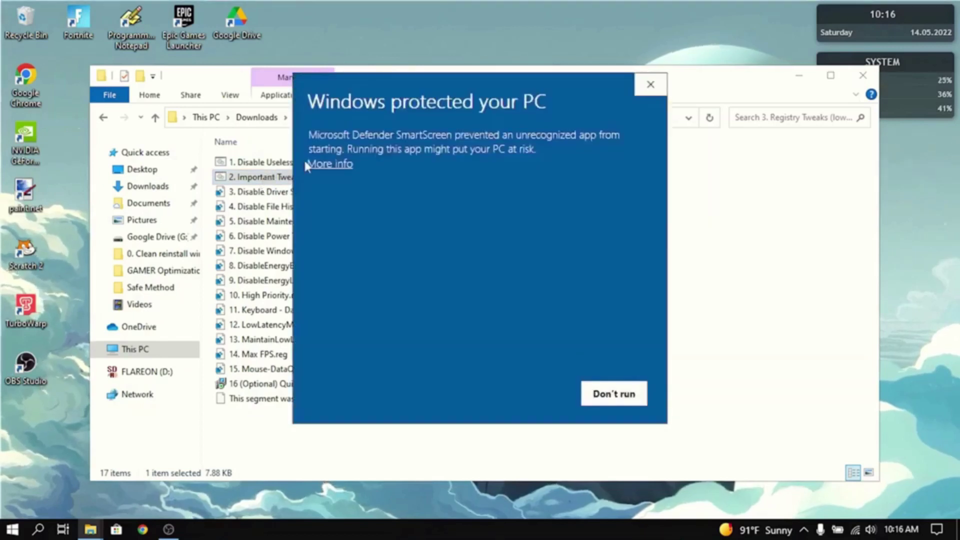
click(306, 163)
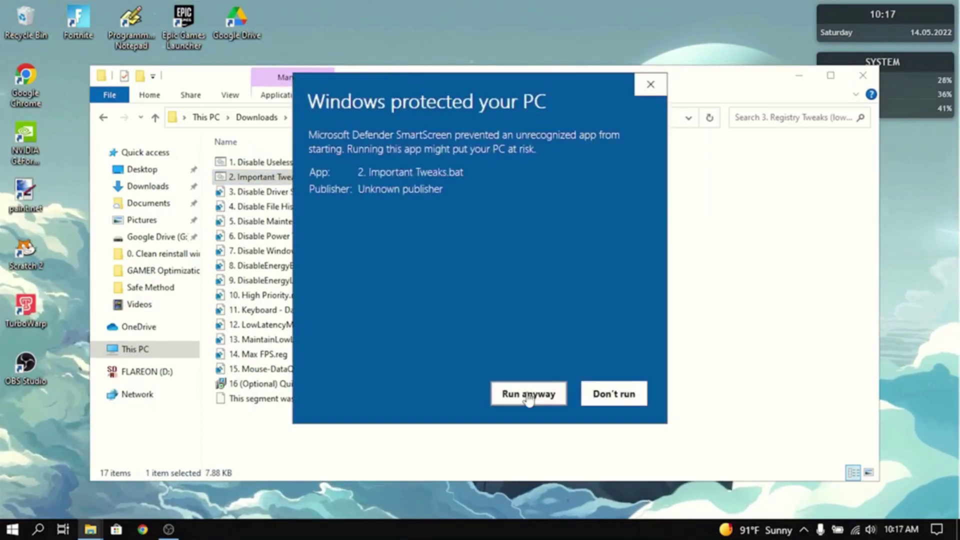
click(530, 397)
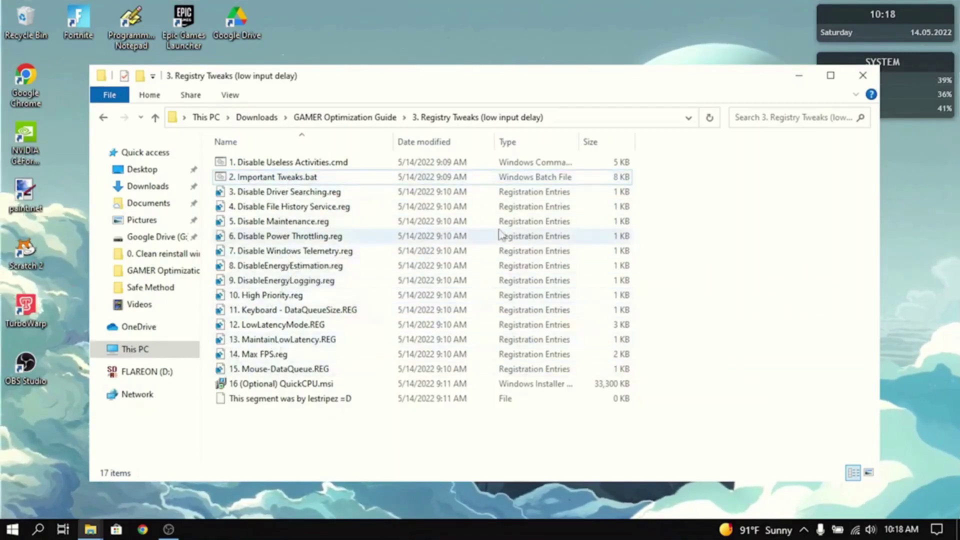
Step: Merge the first batch of .reg tweaks, including Disable Power Throttling, confirming each prompt
double_click(377, 194)
key(Return)
double_click(380, 236)
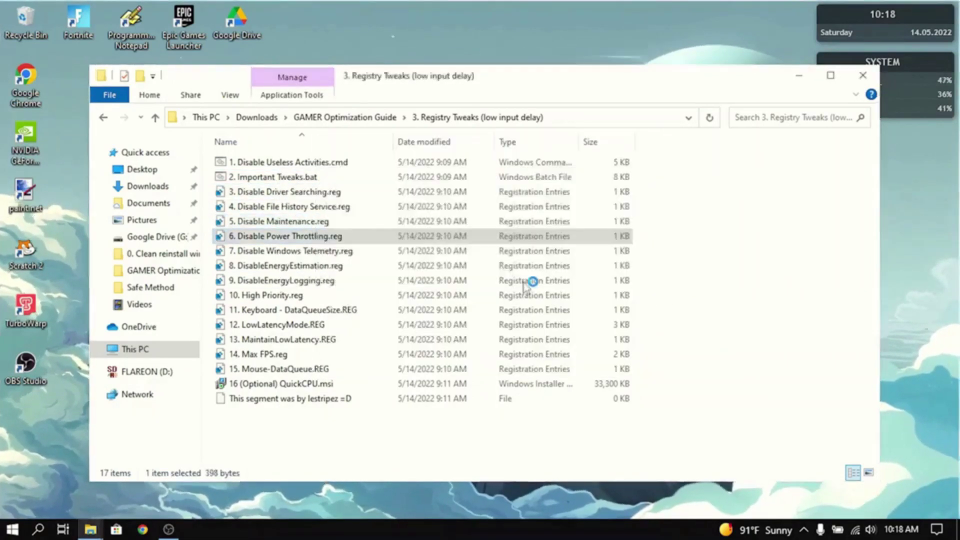
double_click(380, 251)
click(628, 272)
double_click(380, 280)
click(540, 278)
double_click(380, 295)
click(581, 285)
Step: Merge the Keyboard DataQueueSize, LowLatencyMode, MaintainLowLatency, Max FPS and Mouse-DataQueue tweaks
double_click(380, 309)
click(581, 285)
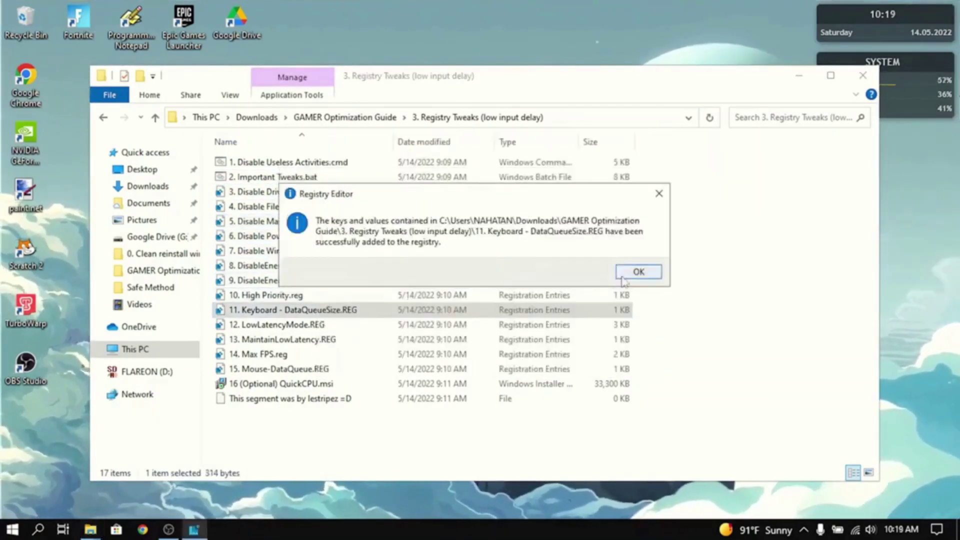
click(638, 271)
double_click(380, 324)
click(627, 271)
double_click(380, 339)
double_click(380, 354)
double_click(379, 369)
click(647, 284)
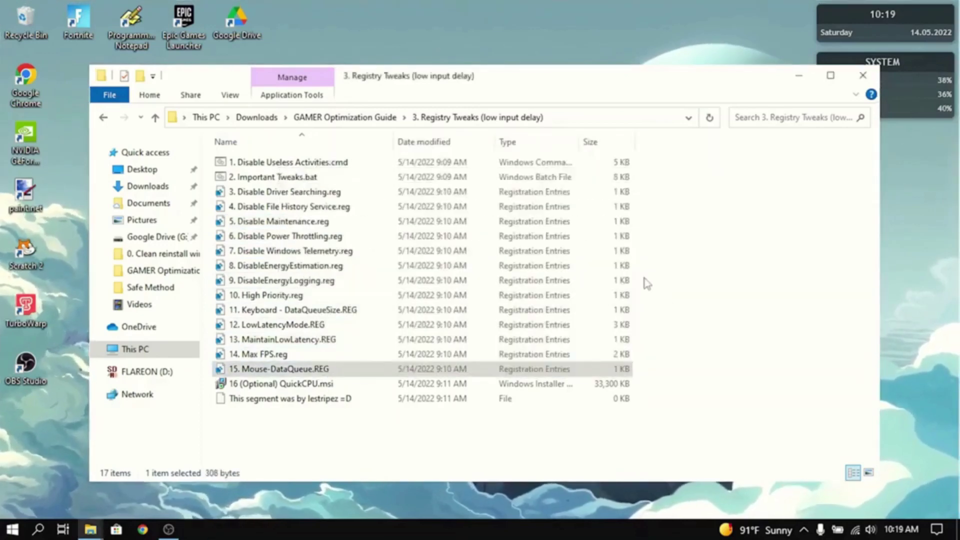
click(647, 283)
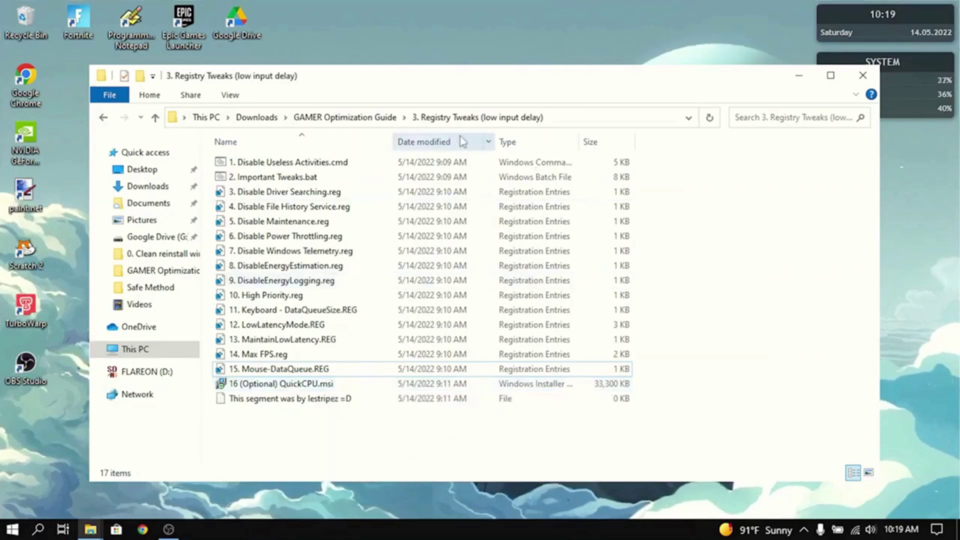
Step: Open 4. FPS boost applications, switch Park Control to the custom power plan, then return to the guide folder
click(350, 120)
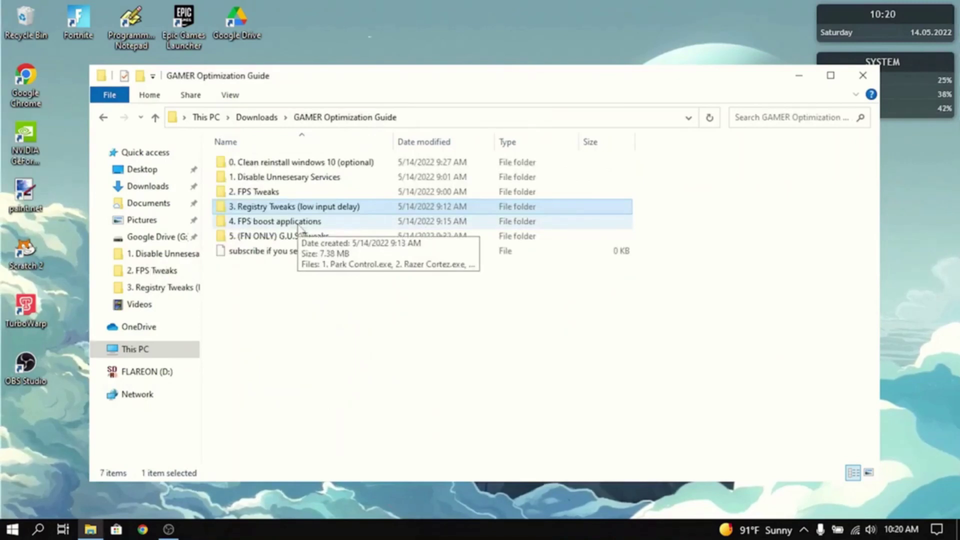
double_click(299, 223)
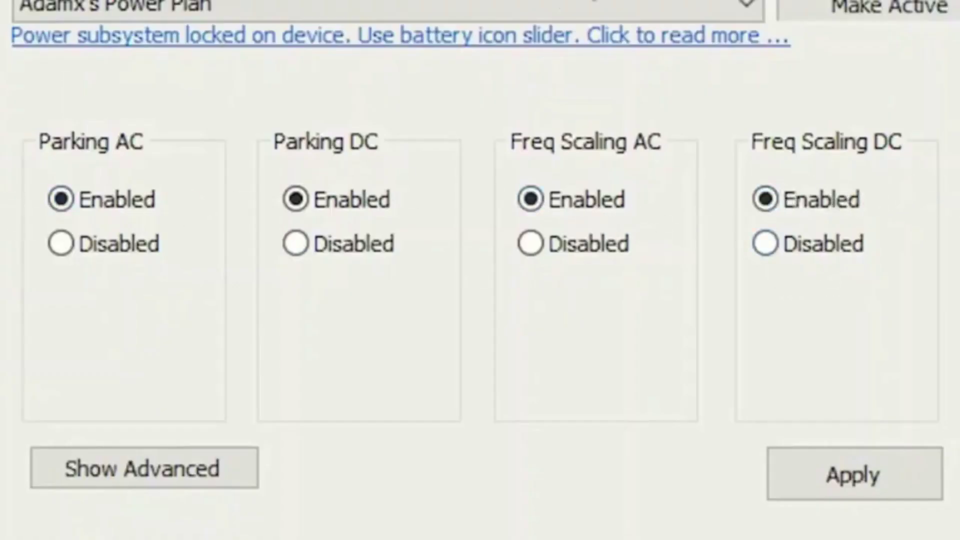
click(500, 10)
click(500, 36)
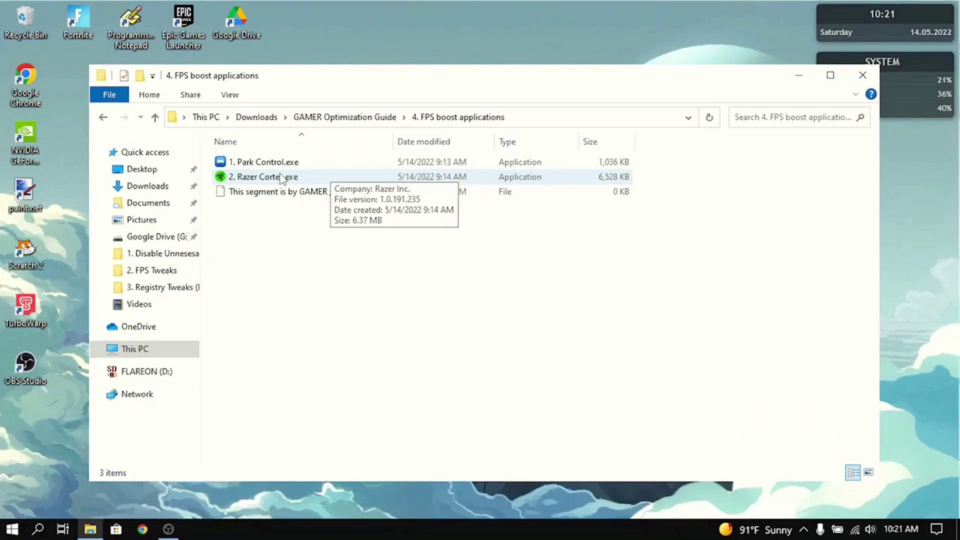
click(355, 118)
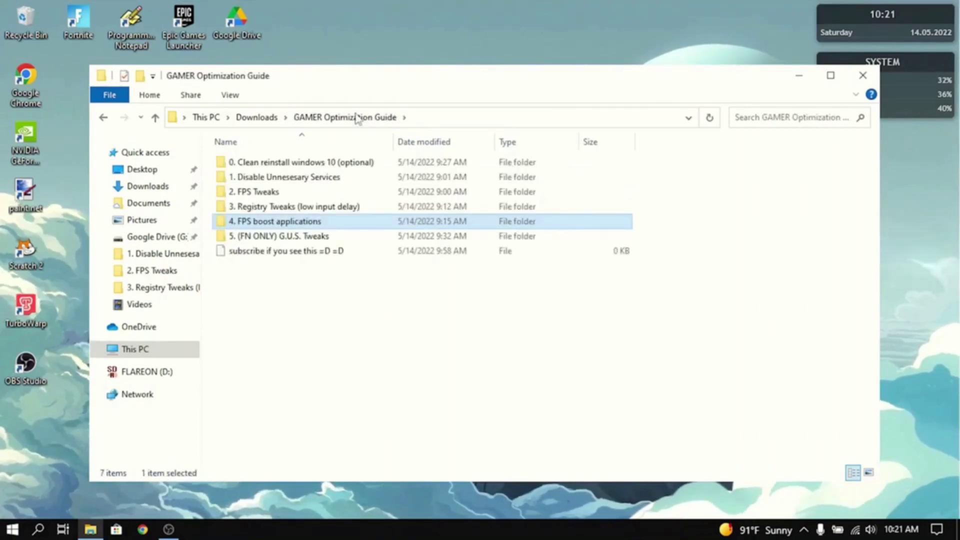
Step: Go into 5. (FN ONLY) G.U.S. Tweaks, then 2. Low end (my settings) to reveal GameUserSettings.ini
click(321, 293)
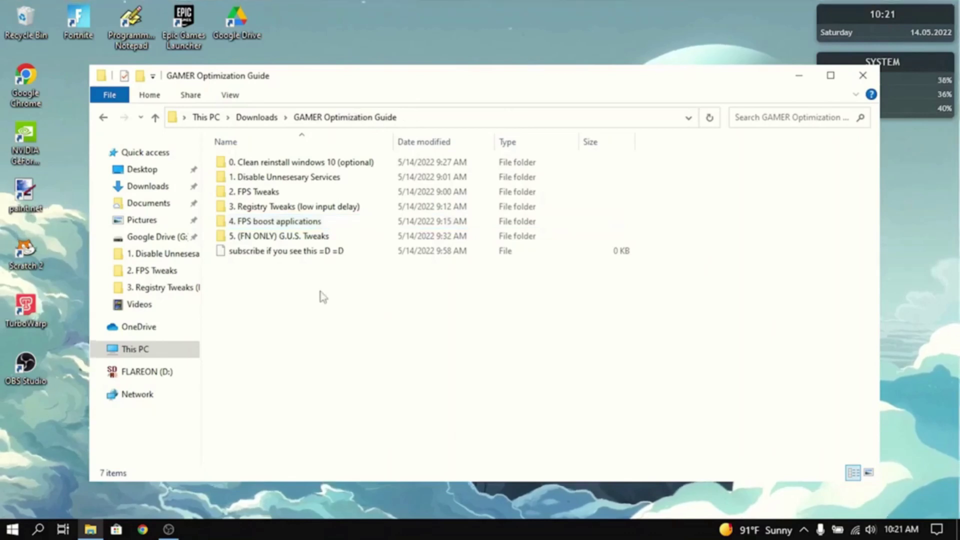
click(307, 238)
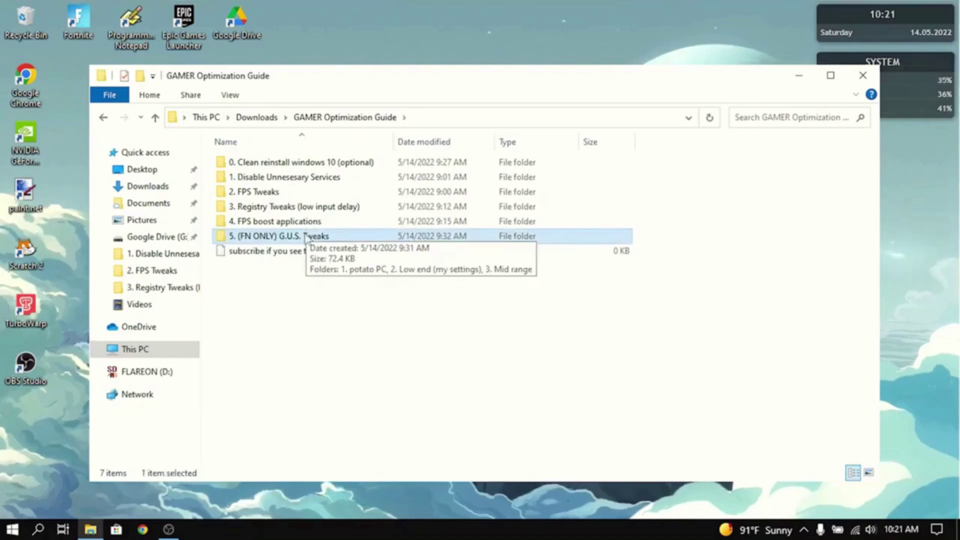
click(307, 238)
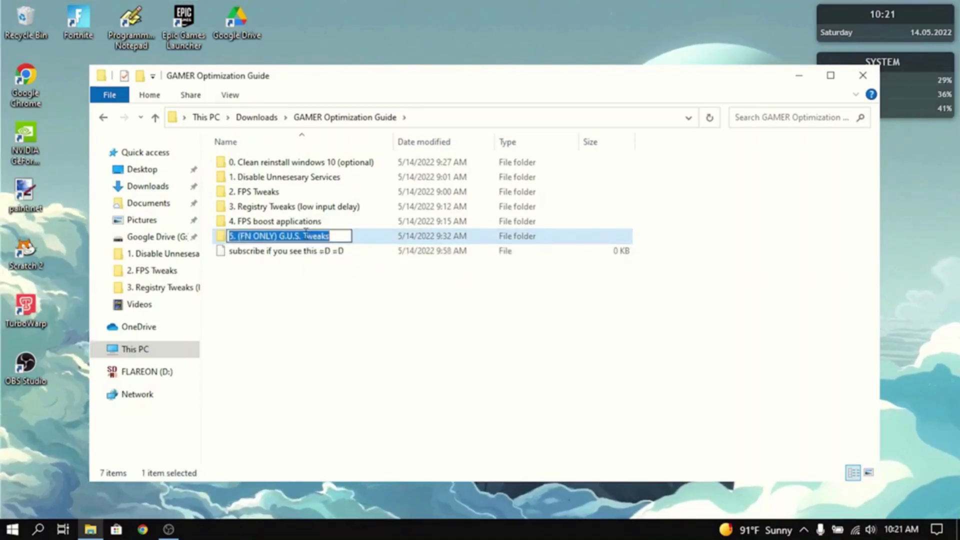
double_click(380, 238)
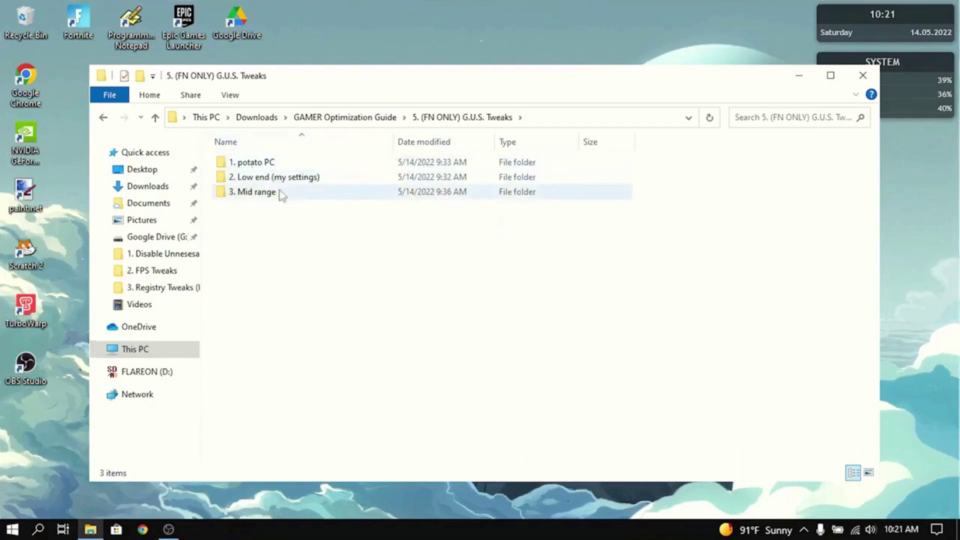
double_click(280, 177)
click(242, 161)
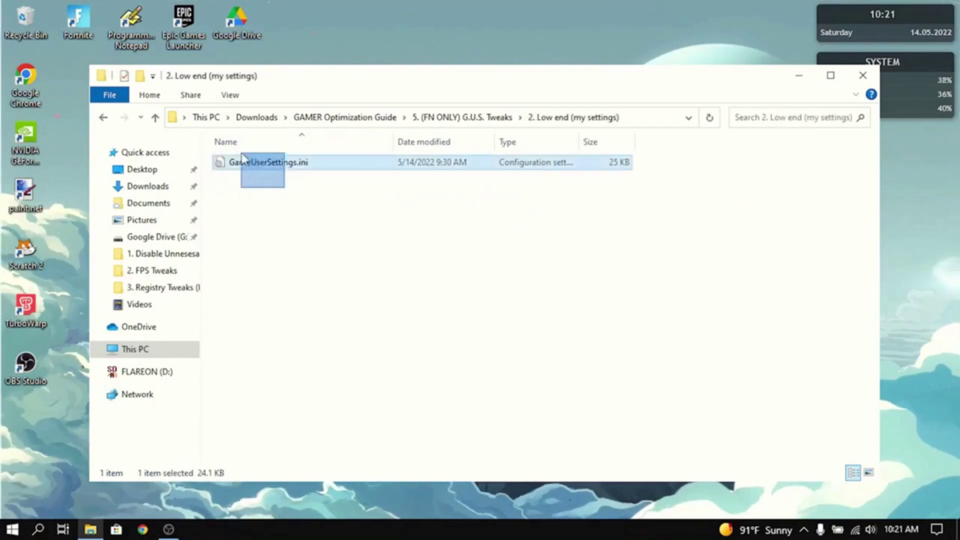
click(268, 227)
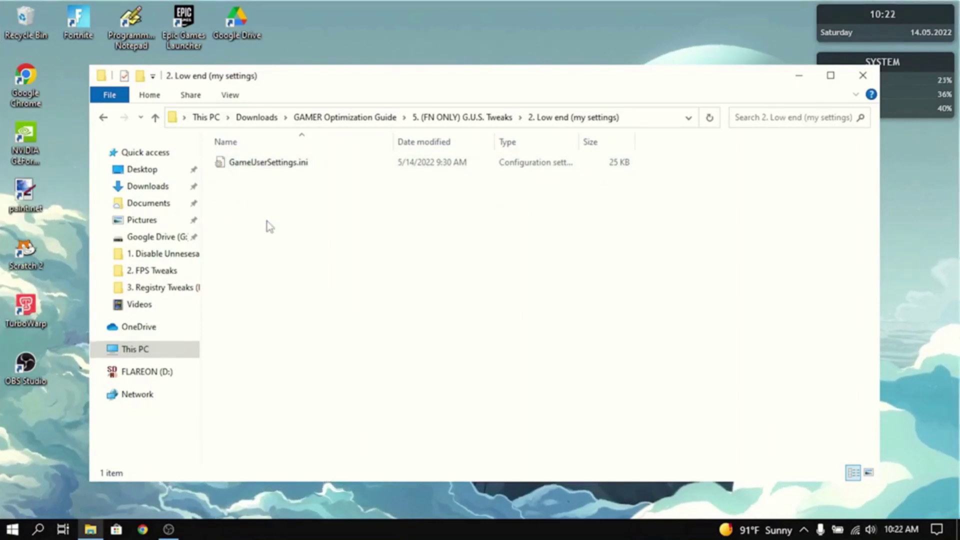
Step: Open appdata from the Run box and browse to Local\FortniteGame\Saved\Config\WindowsClient
key(super+r)
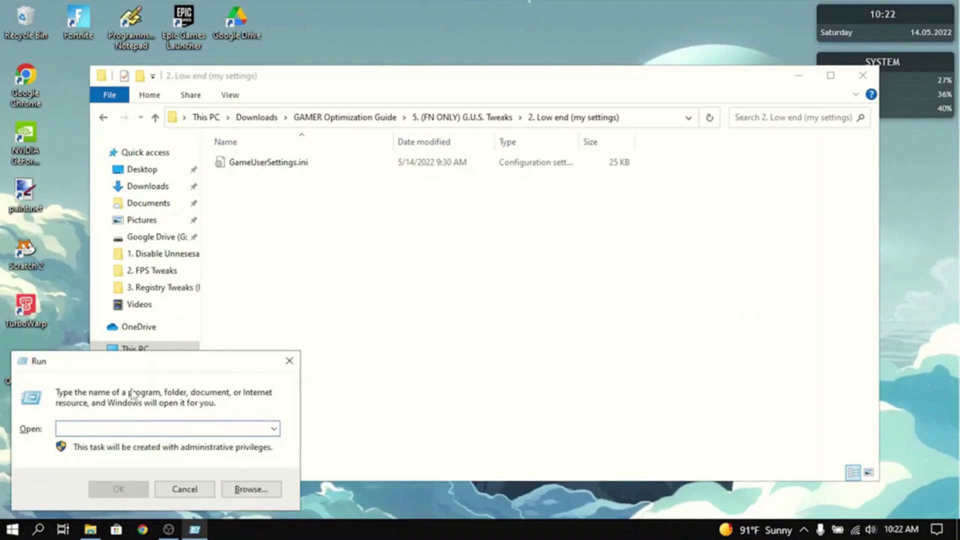
text(appdata)
key(Return)
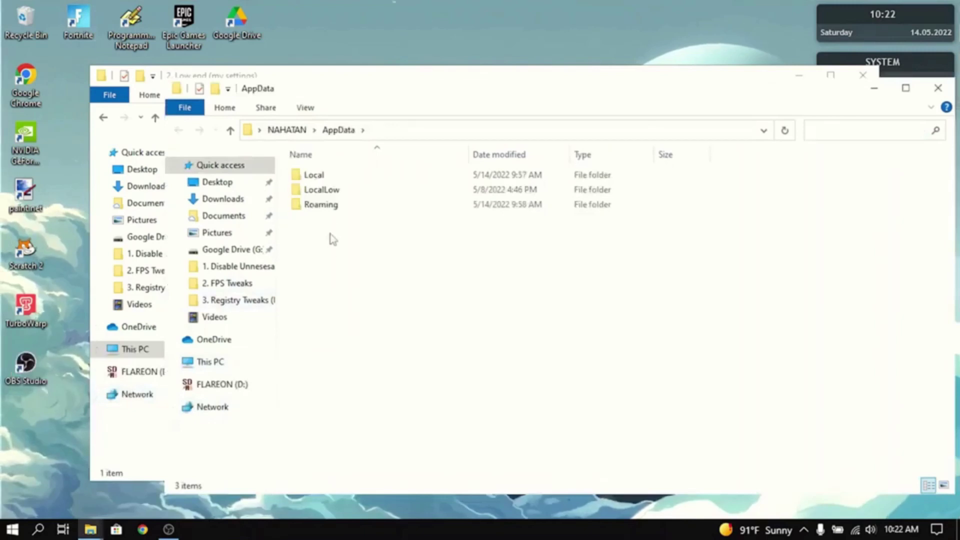
double_click(328, 179)
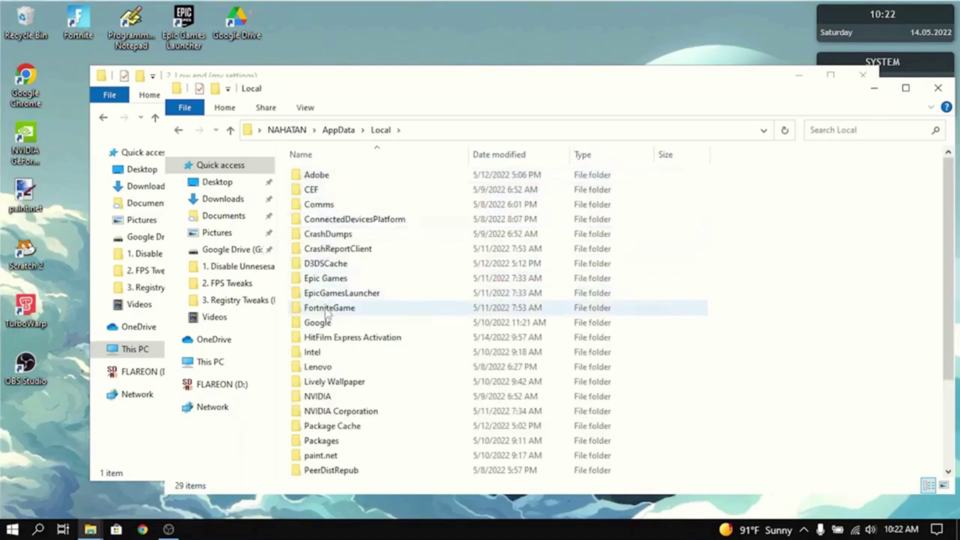
double_click(327, 308)
double_click(326, 179)
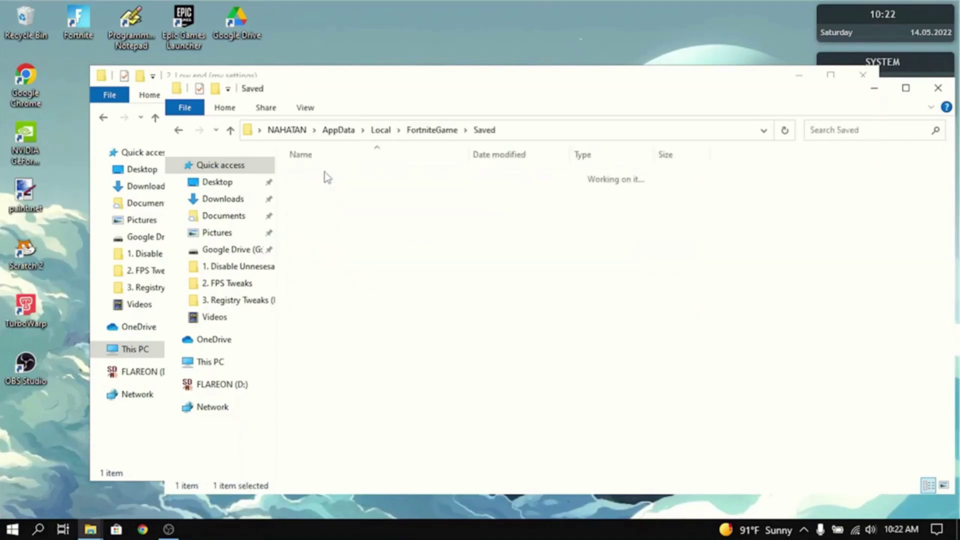
double_click(324, 189)
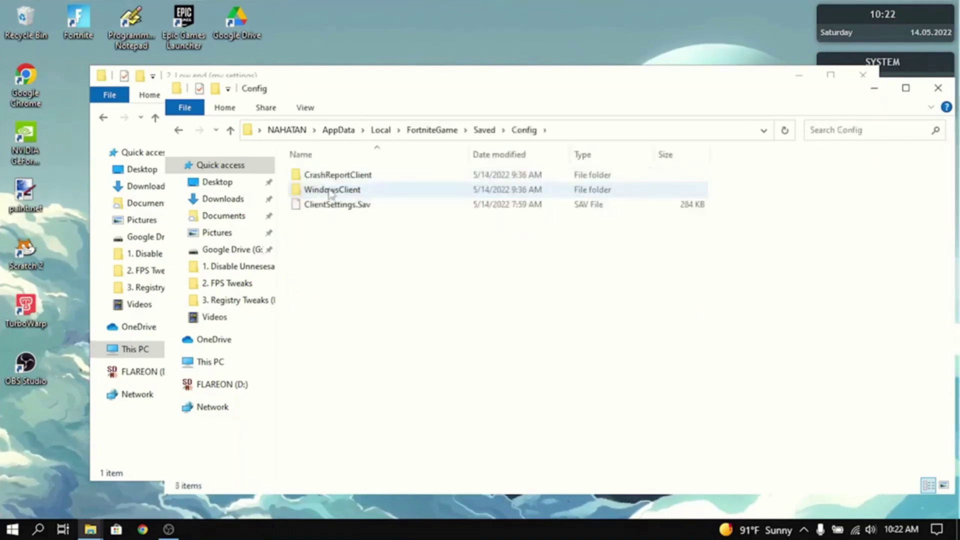
double_click(330, 190)
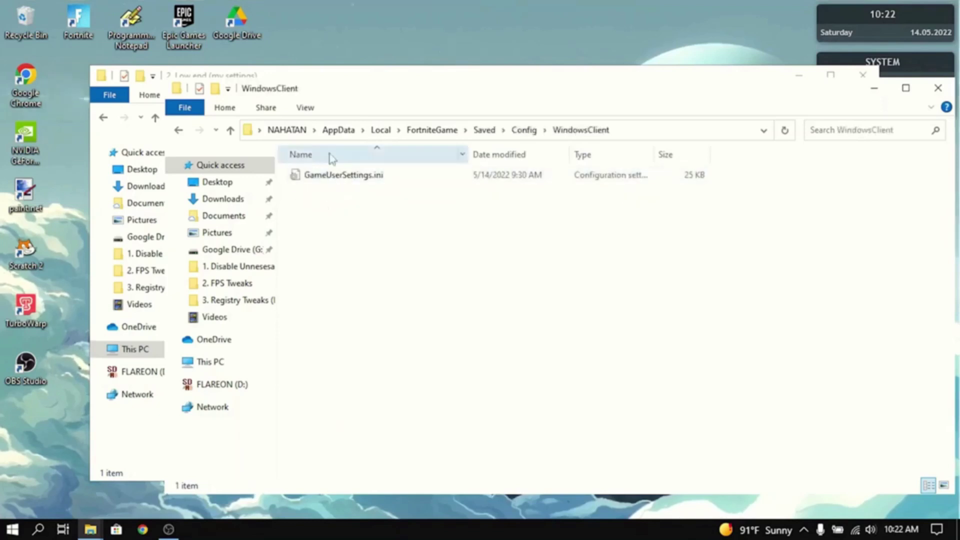
Step: Place the WindowsClient window alongside and delete Fortnite's existing GameUserSettings.ini
drag(360, 92, 624, 102)
click(599, 186)
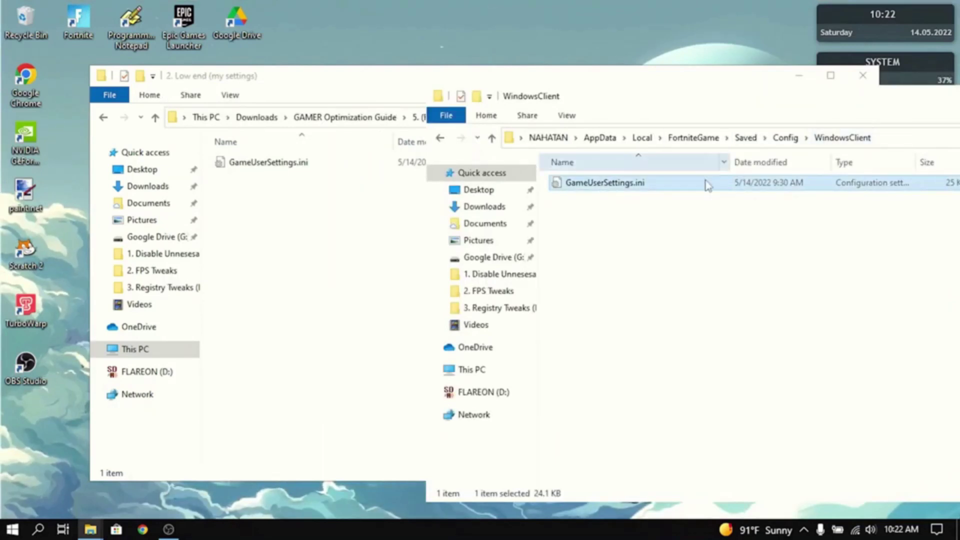
key(Delete)
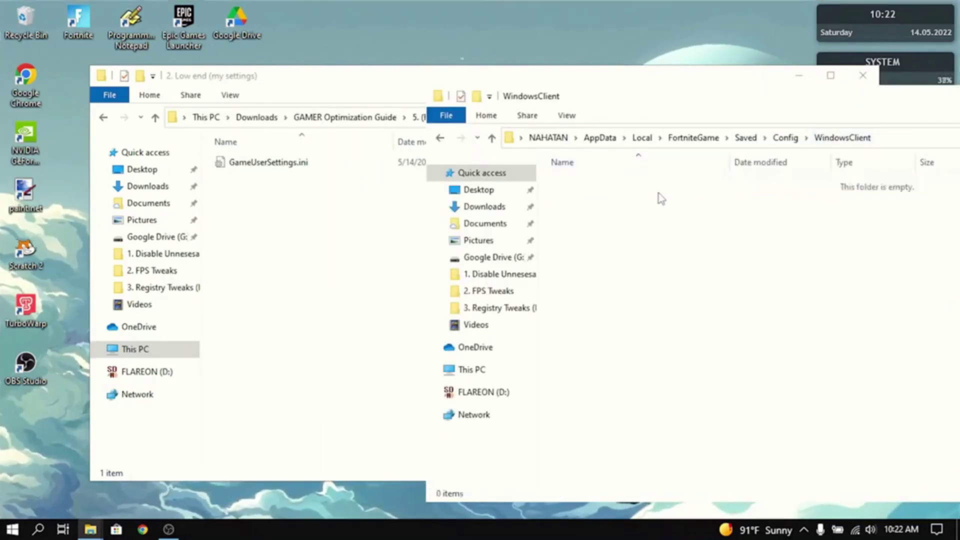
Step: Move the Low end GameUserSettings.ini into the WindowsClient folder
click(283, 169)
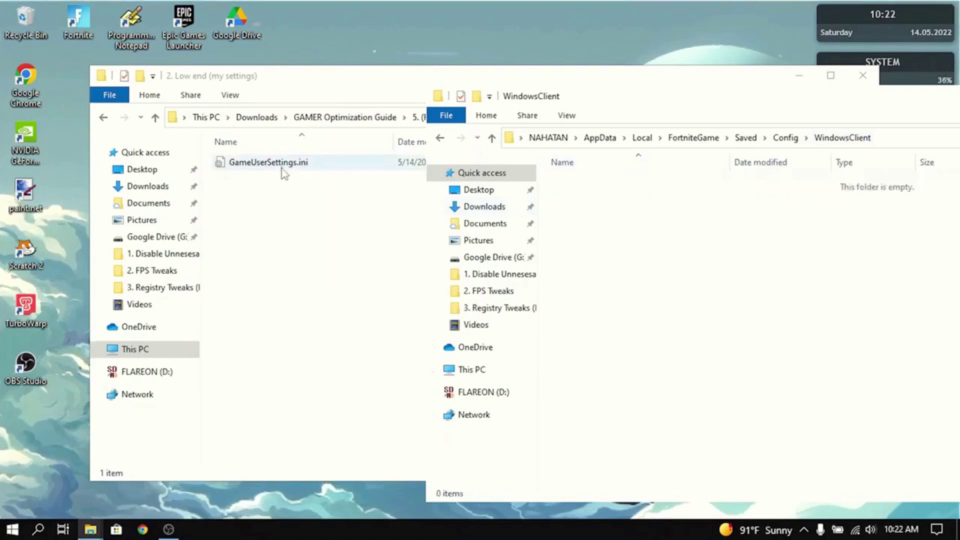
drag(288, 167, 639, 257)
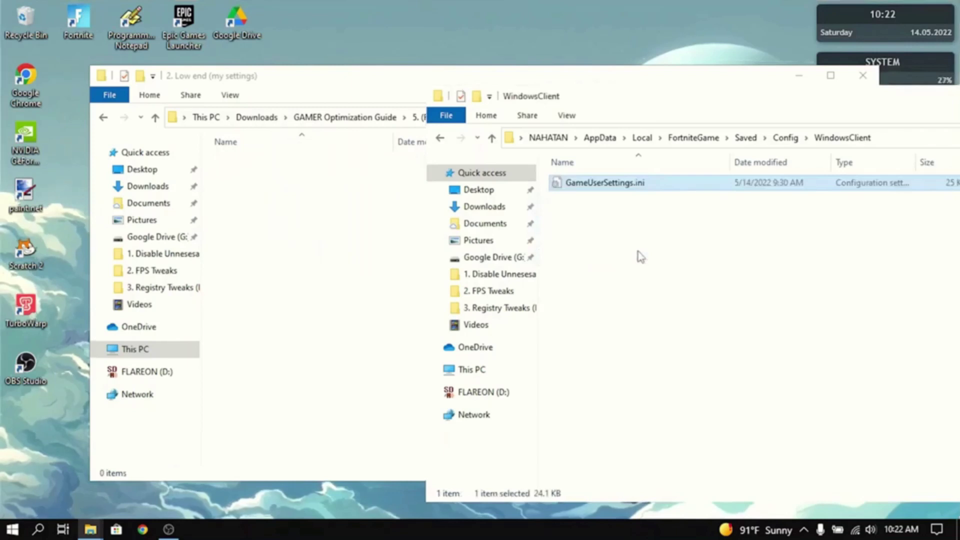
click(640, 257)
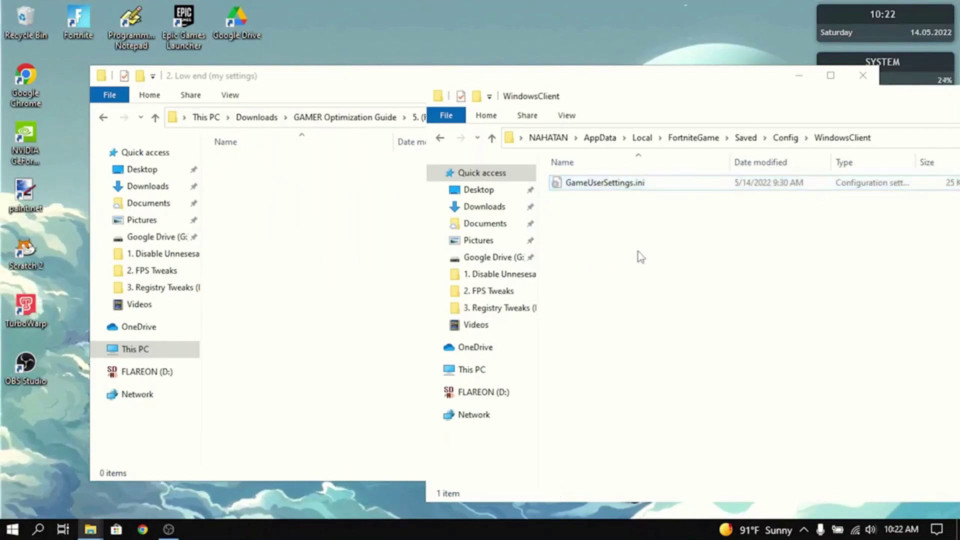